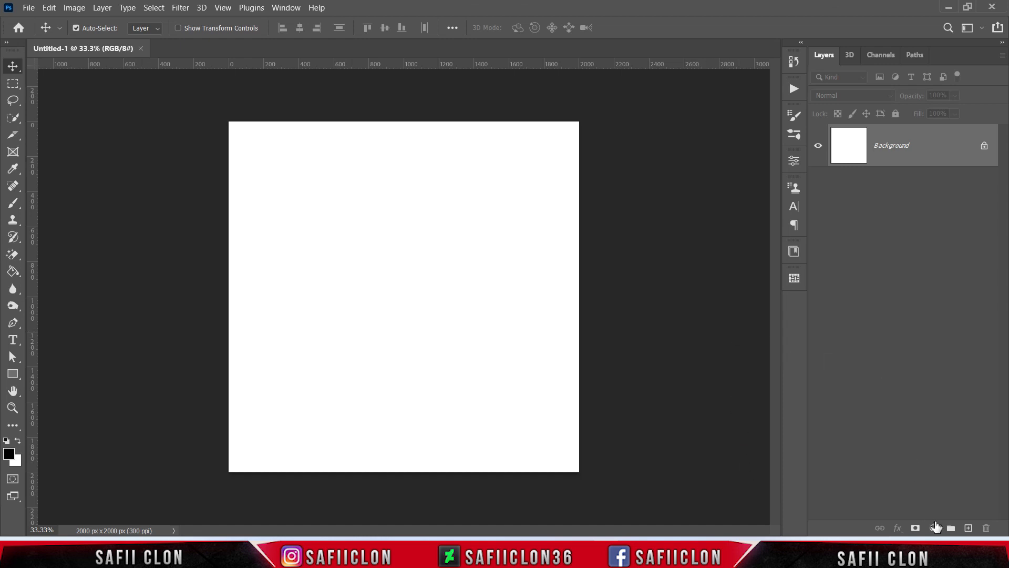
Step: Add a Gradient Fill layer and choose the Black, White preset from the Basics folder in the gradient editor
left_click(935, 528)
left_click(931, 311)
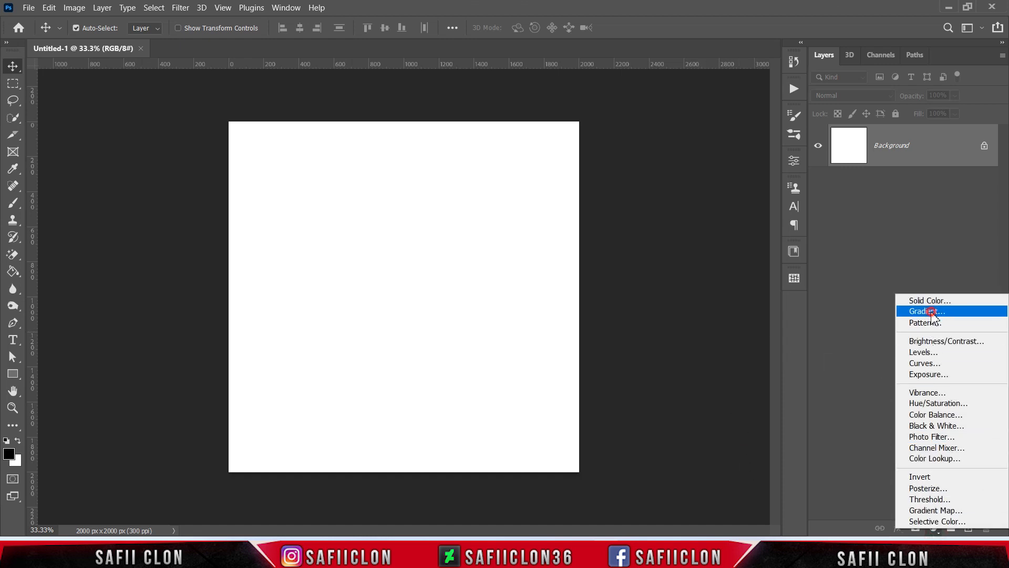
left_click(728, 109)
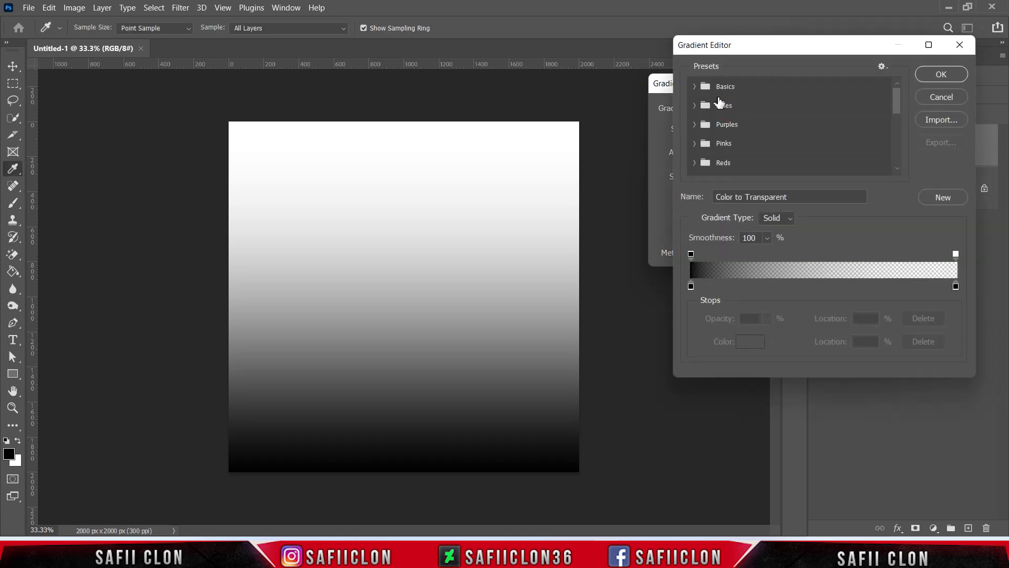
left_click(748, 111)
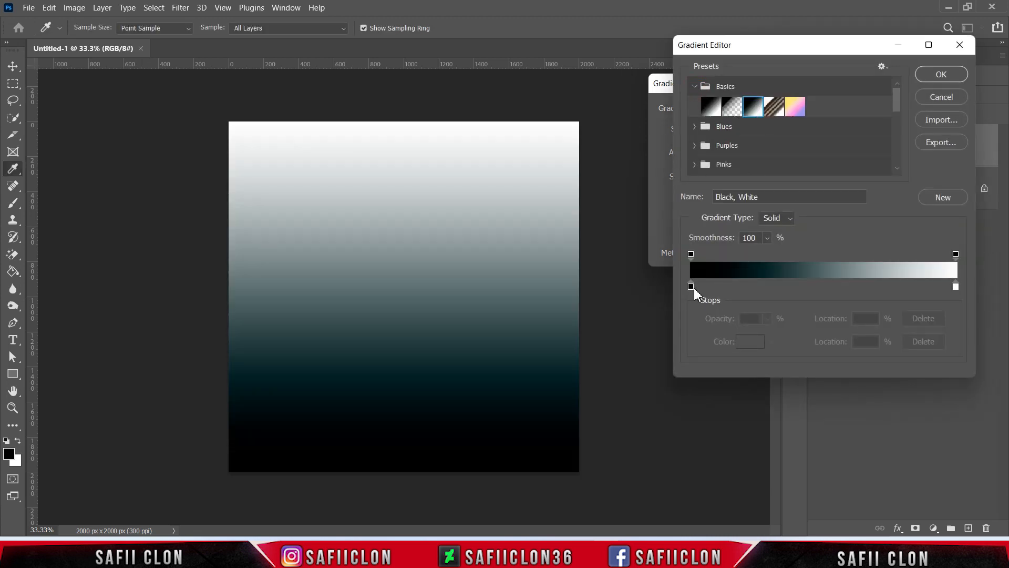
Step: Set the gradient's starting color stop to pure black 000000 and confirm the gradient fill
left_click(691, 286)
left_click(753, 343)
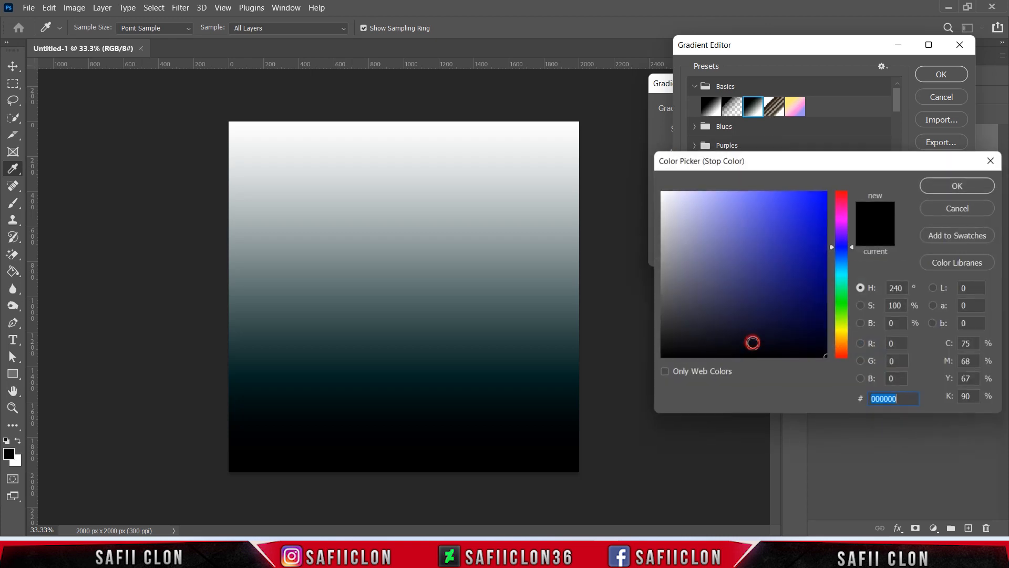
left_click_drag(734, 269, 652, 363)
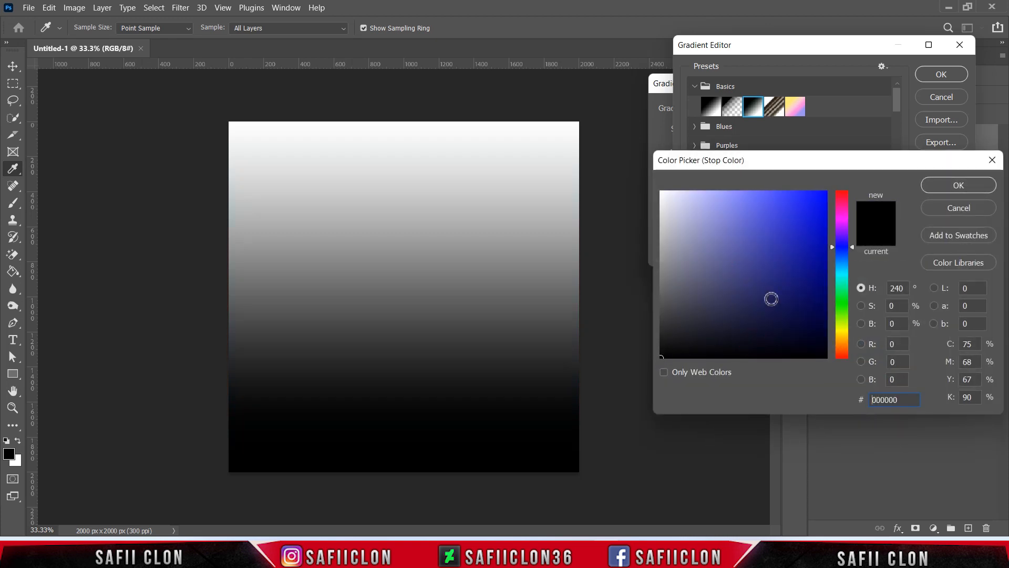
left_click(956, 184)
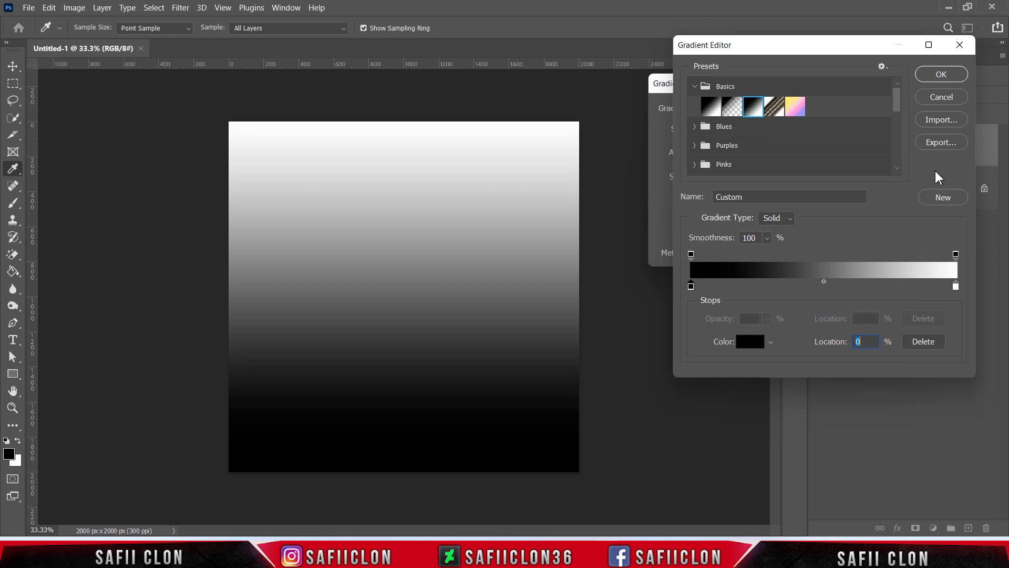
left_click(941, 79)
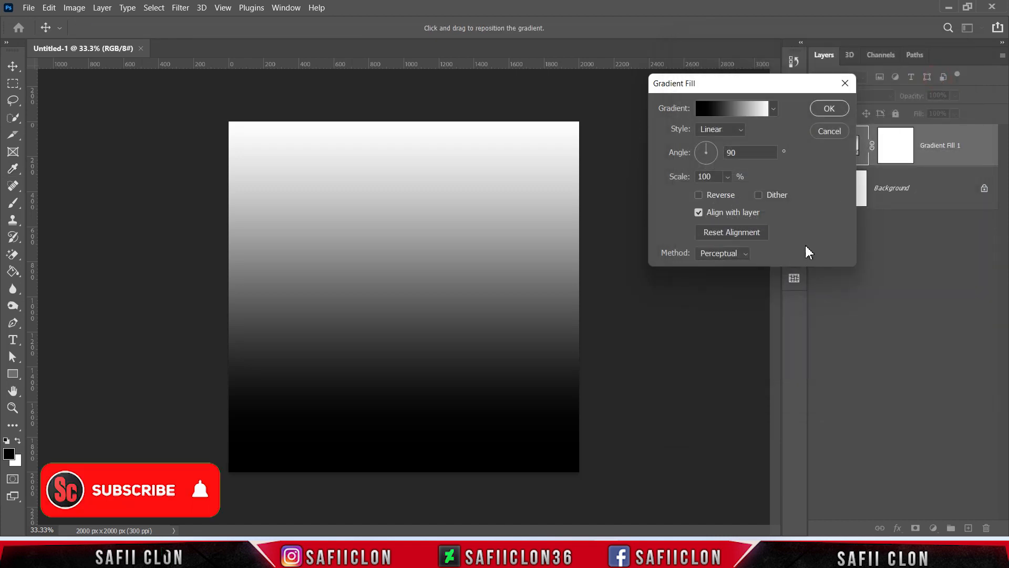
left_click(830, 110)
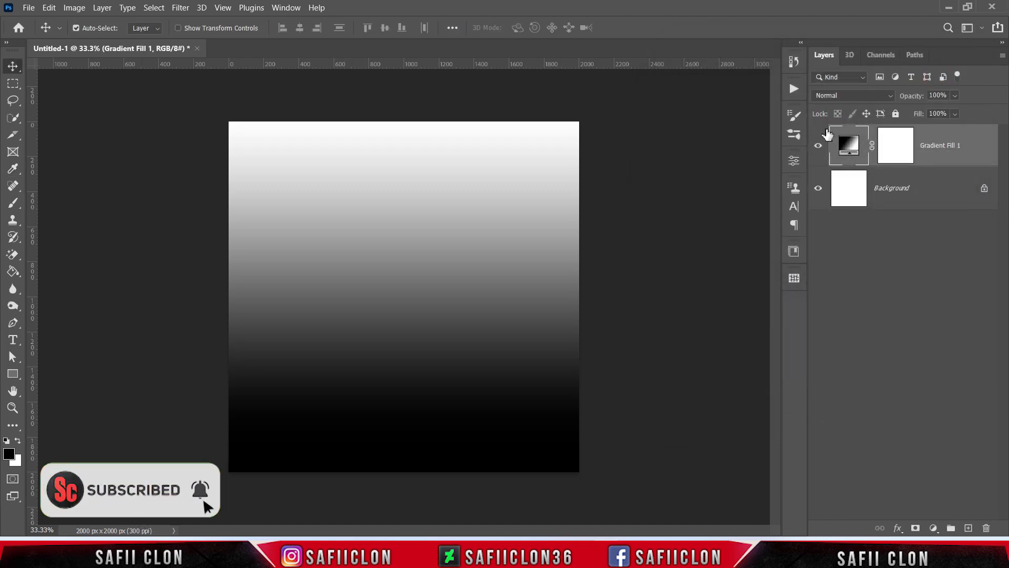
Step: Convert the Gradient Fill 1 layer to a Smart Object and toggle its visibility to compare
right_click(947, 137)
left_click(812, 190)
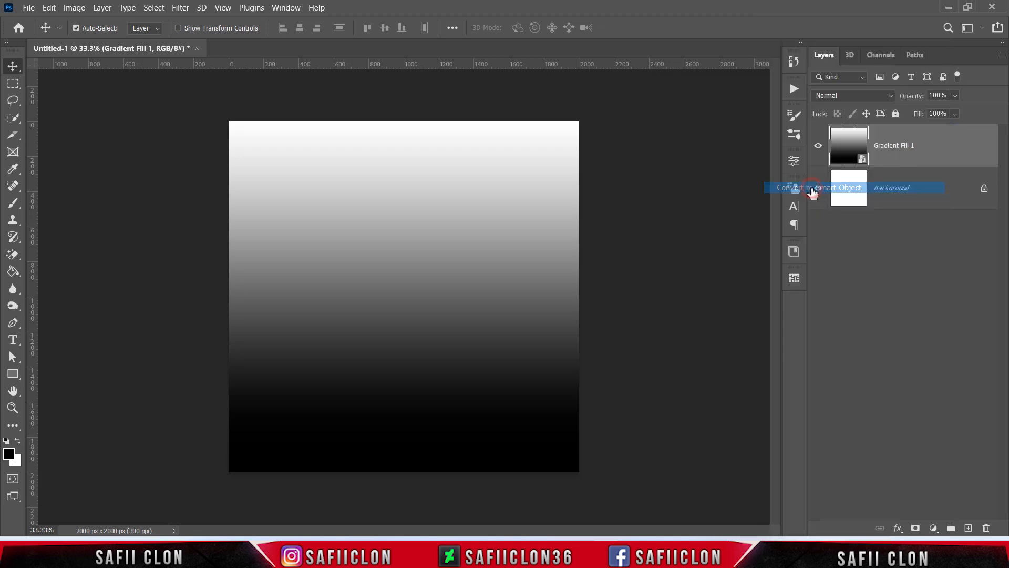
left_click(818, 147)
left_click(819, 147)
left_click(819, 147)
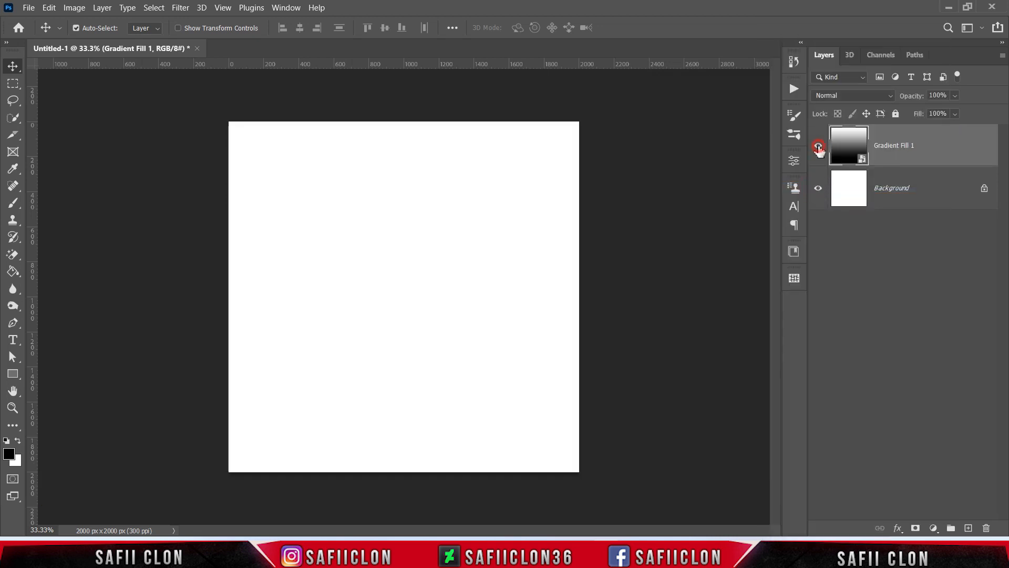
left_click(819, 147)
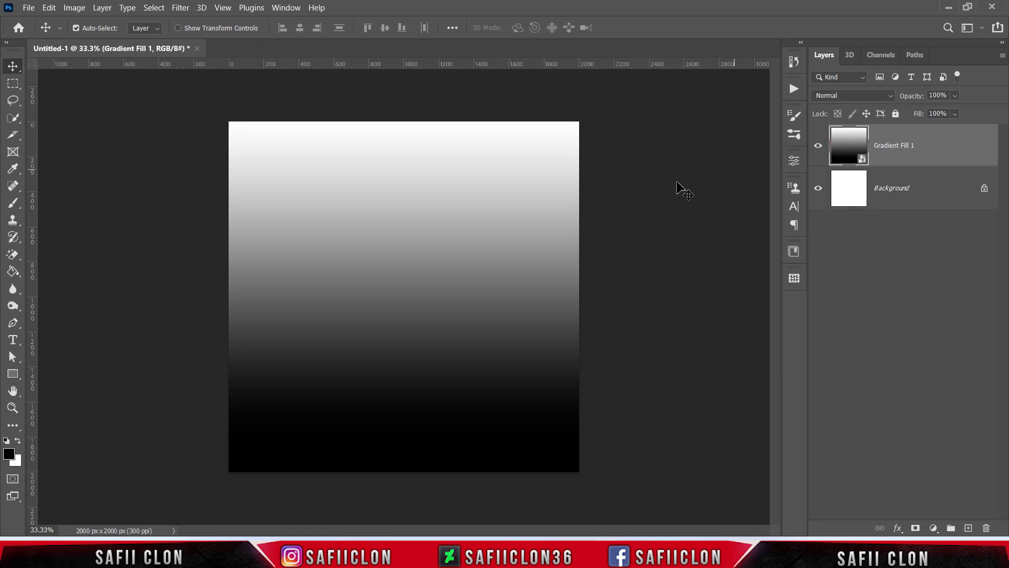
Step: Apply the Pixelate Mosaic filter with a cell size of 170 square
left_click(177, 9)
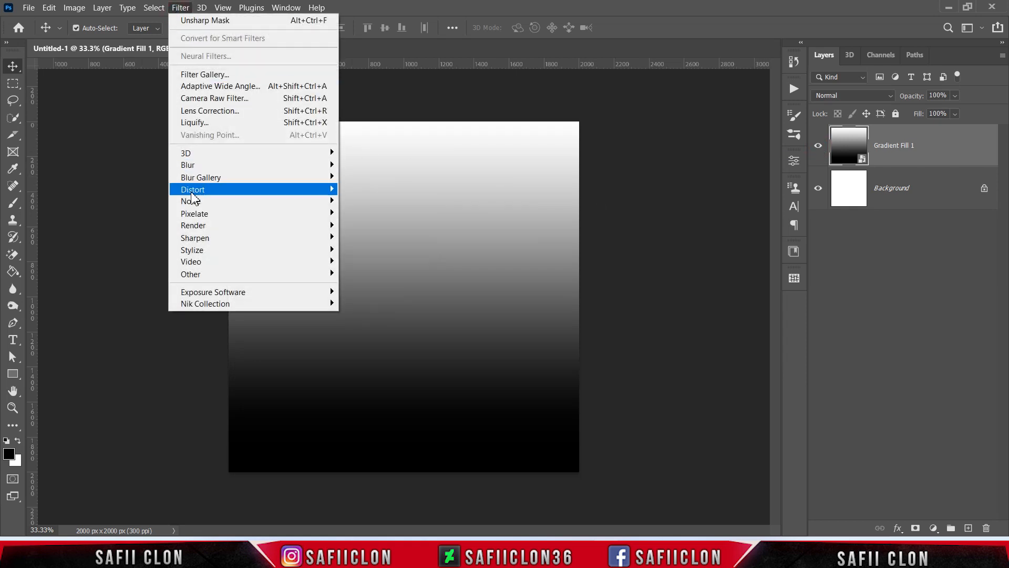
mouse_move(196, 215)
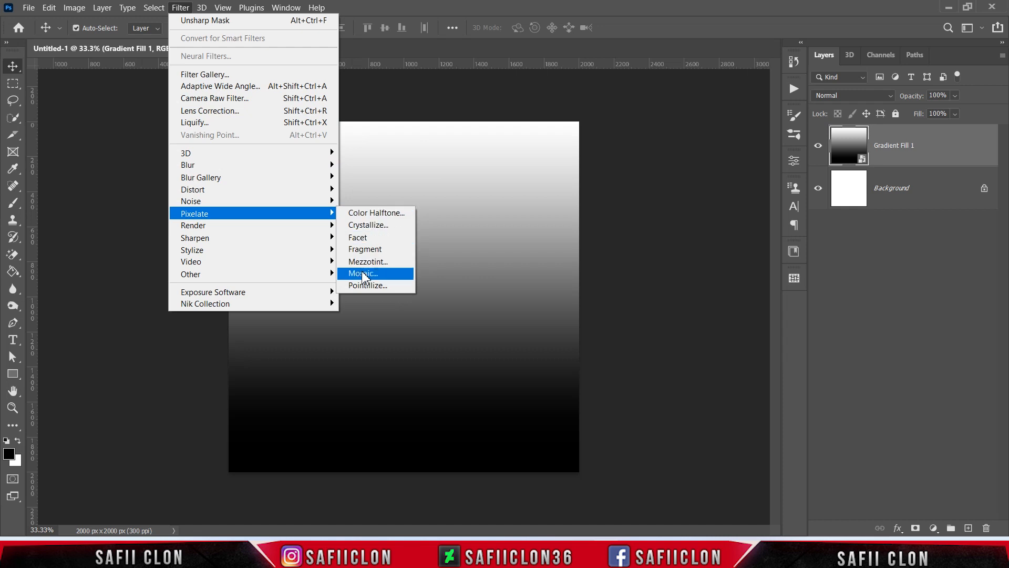
left_click(379, 275)
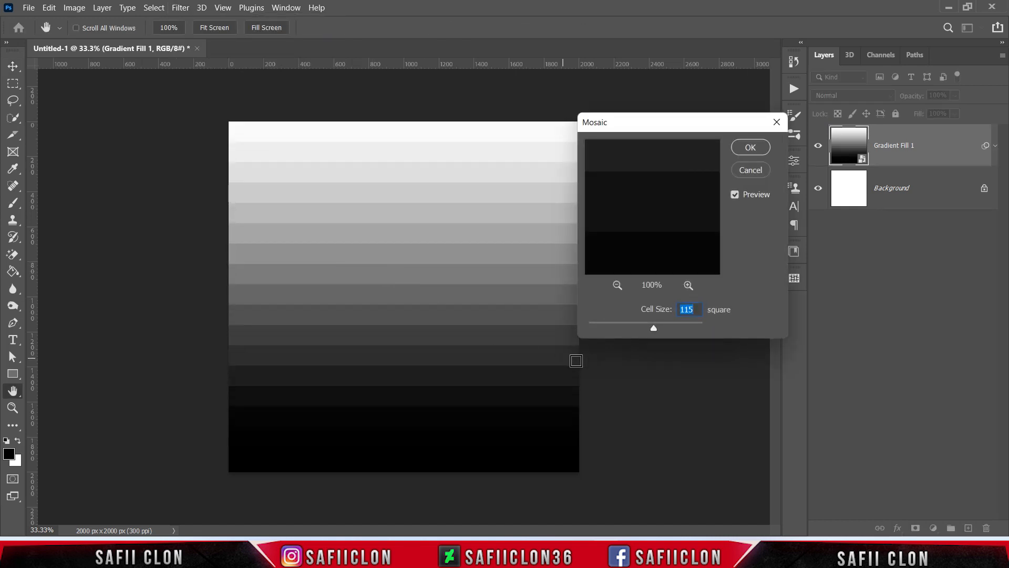
left_click_drag(637, 330, 687, 328)
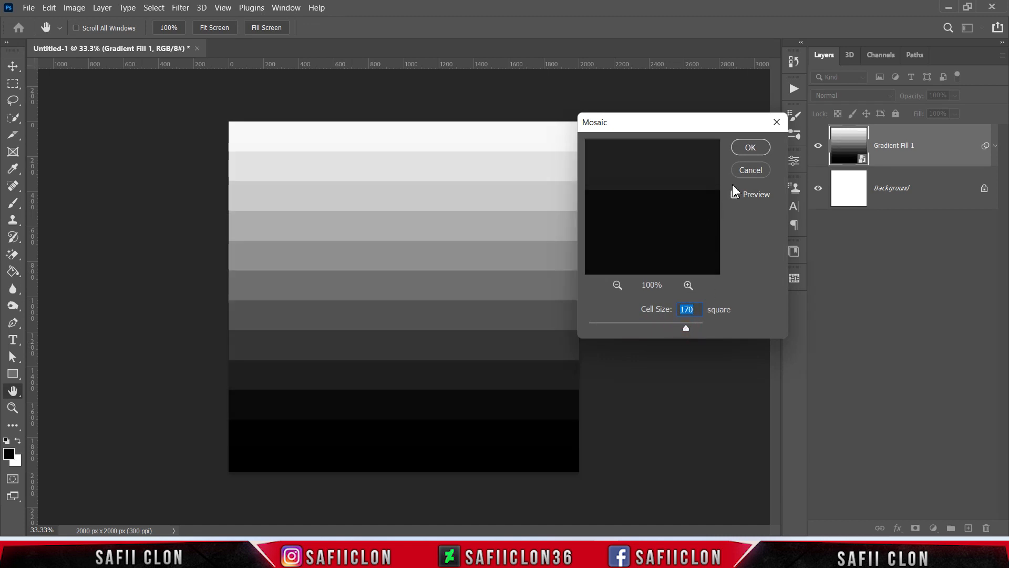
left_click(757, 147)
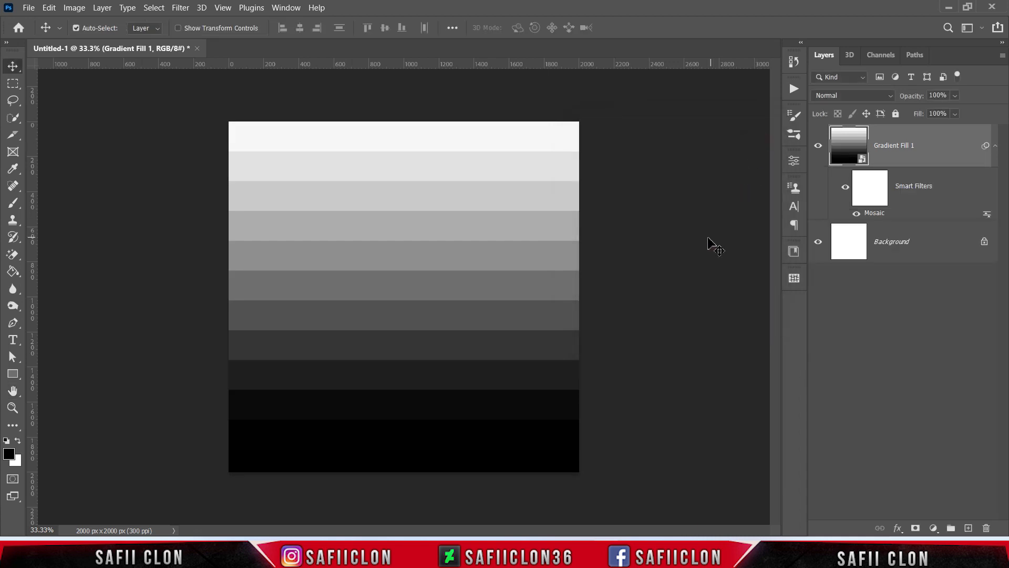
Step: Open the Distort Wave filter on the gradient layer and set Number of Generators to 2
left_click(946, 135)
left_click(177, 11)
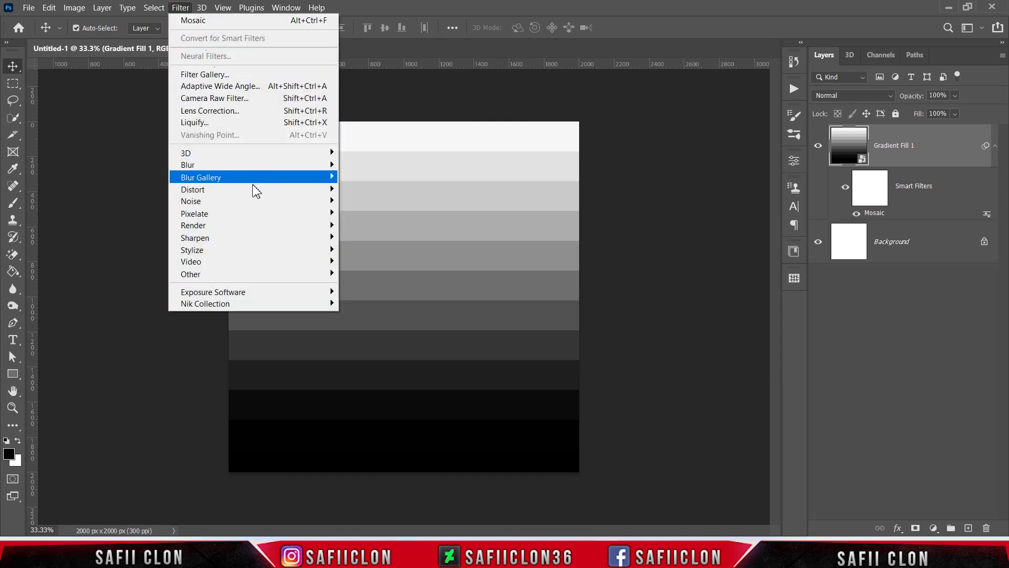
mouse_move(277, 191)
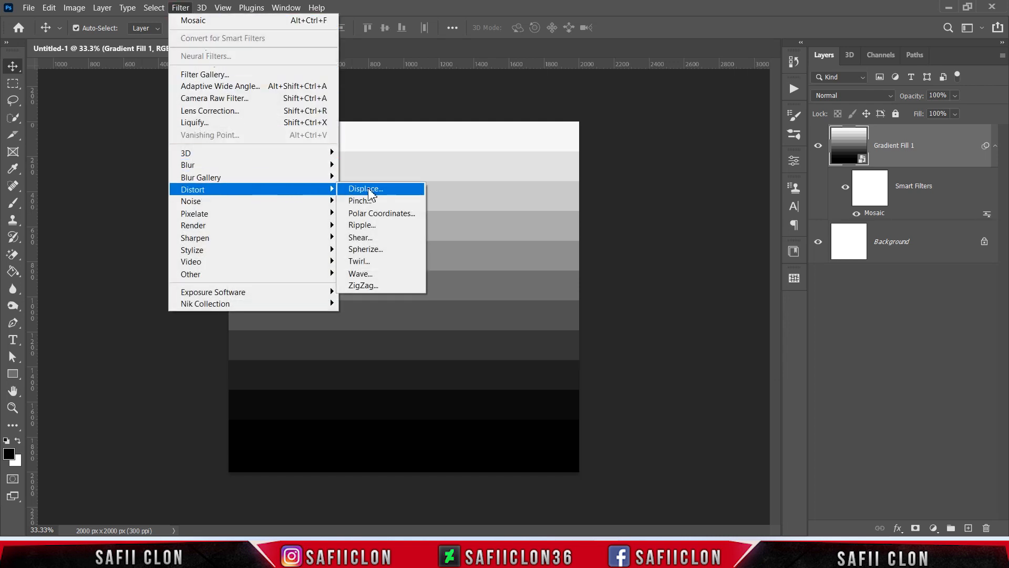
left_click(371, 274)
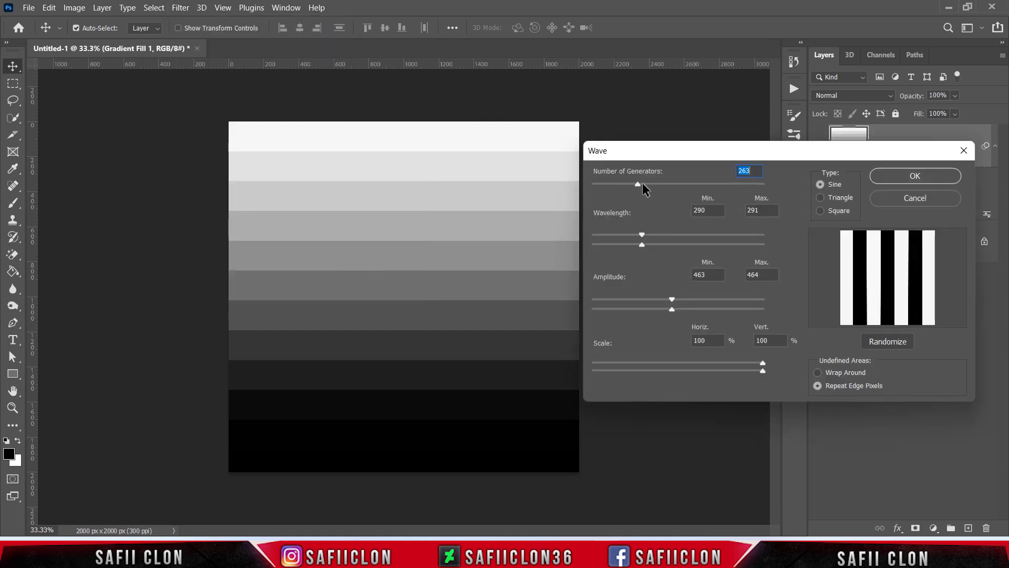
left_click_drag(643, 182, 595, 184)
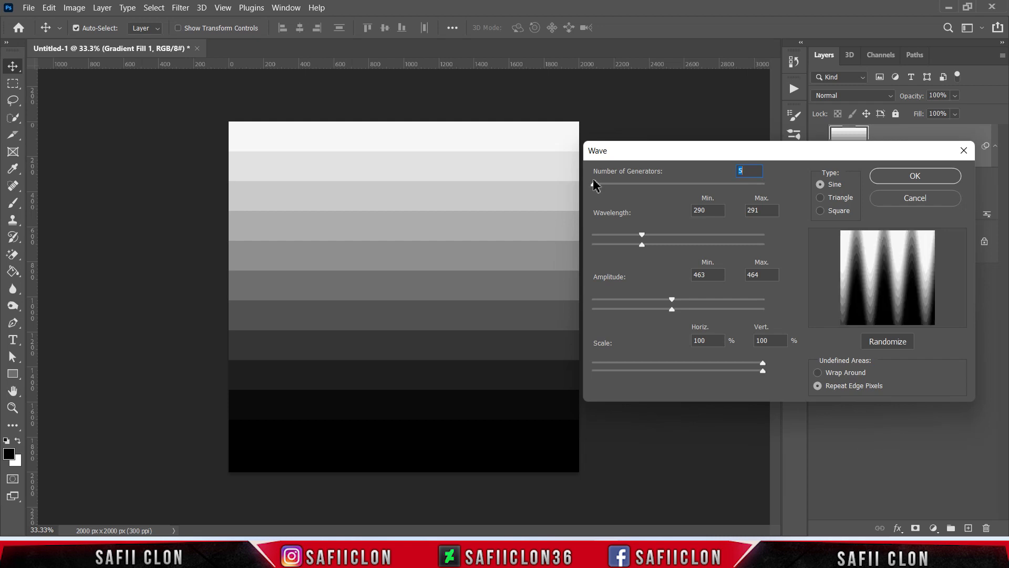
left_click(744, 169)
type("2")
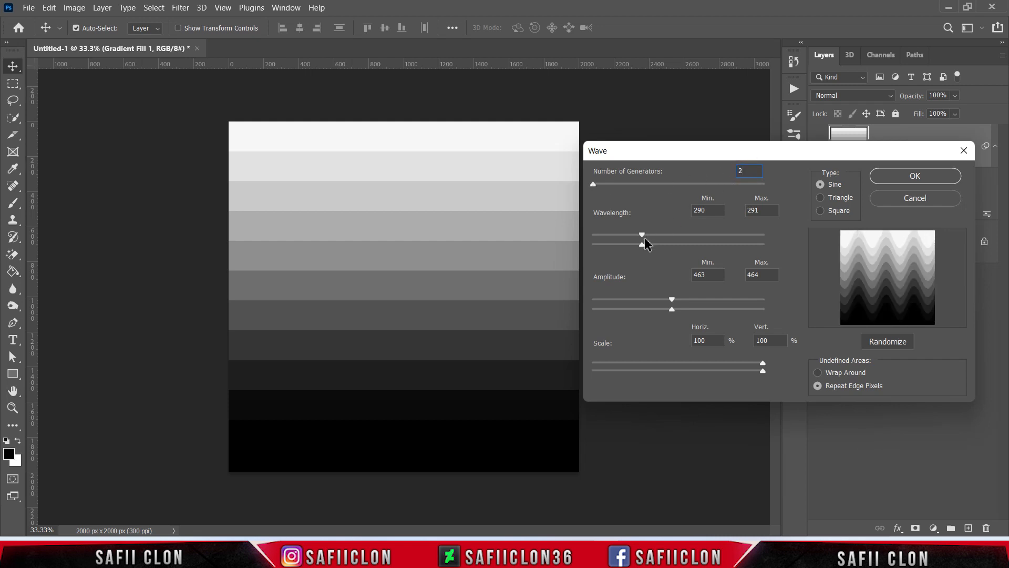
Step: Set Wave wavelength to 1–287, amplitude to 1–94, choose Triangle type, and apply the filter
left_click_drag(642, 236, 594, 236)
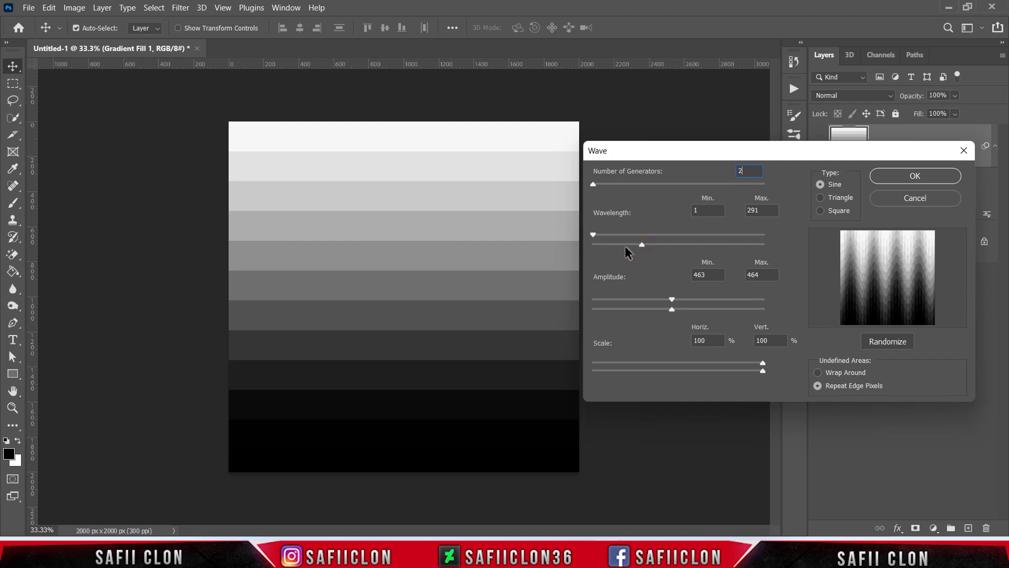
left_click_drag(642, 245, 642, 245)
left_click_drag(672, 299, 589, 300)
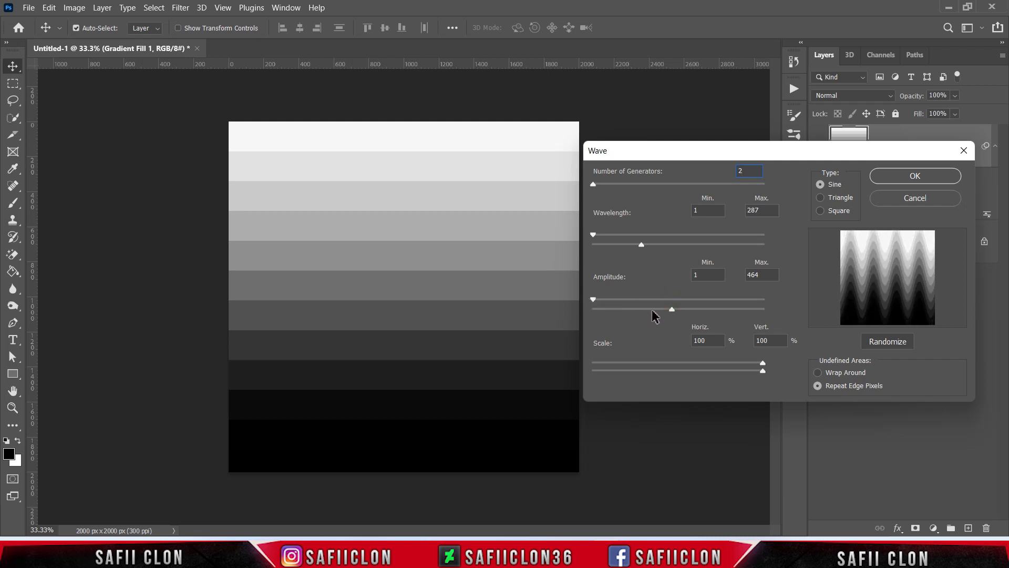
left_click_drag(671, 309, 608, 303)
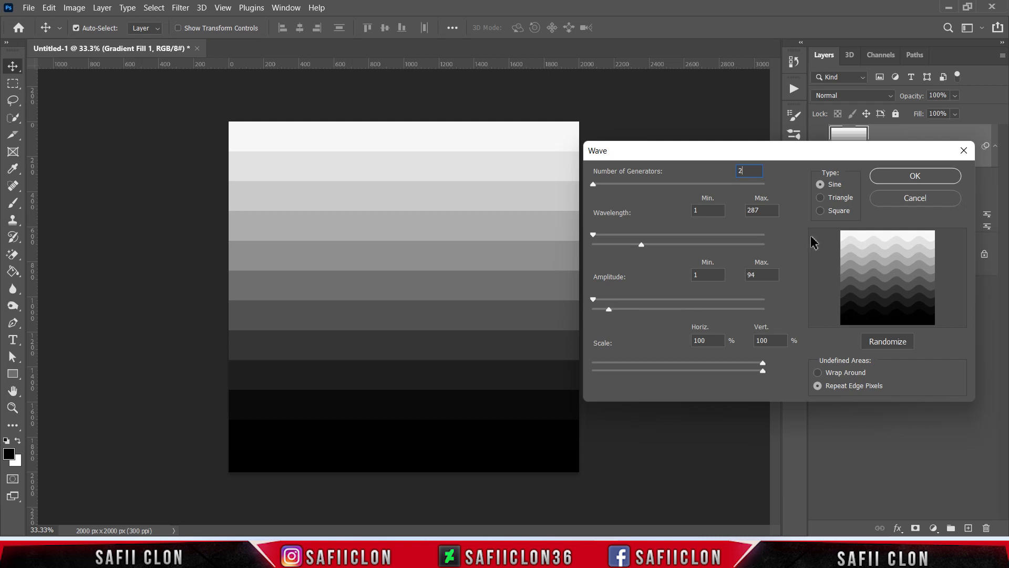
left_click(822, 199)
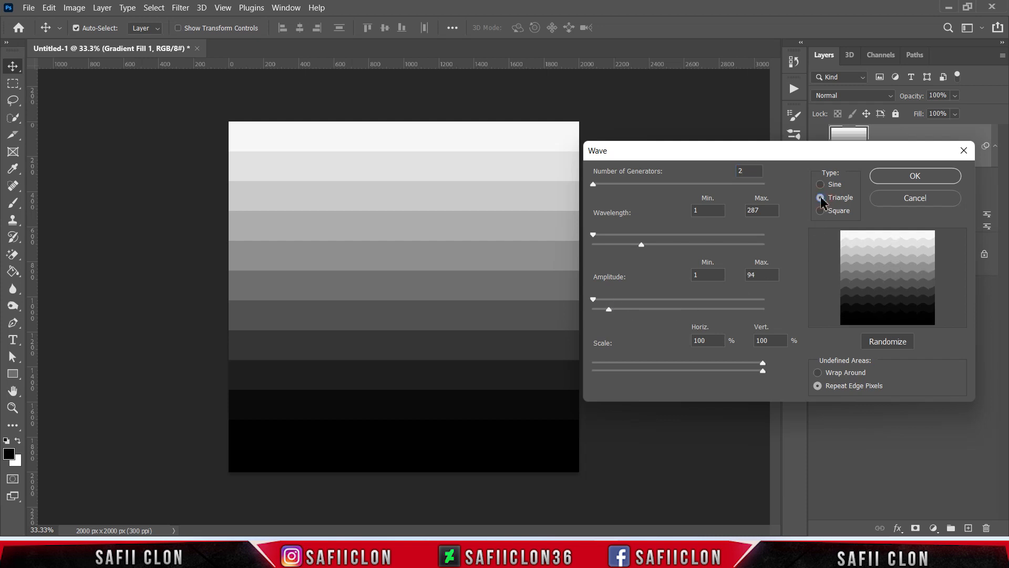
left_click(896, 178)
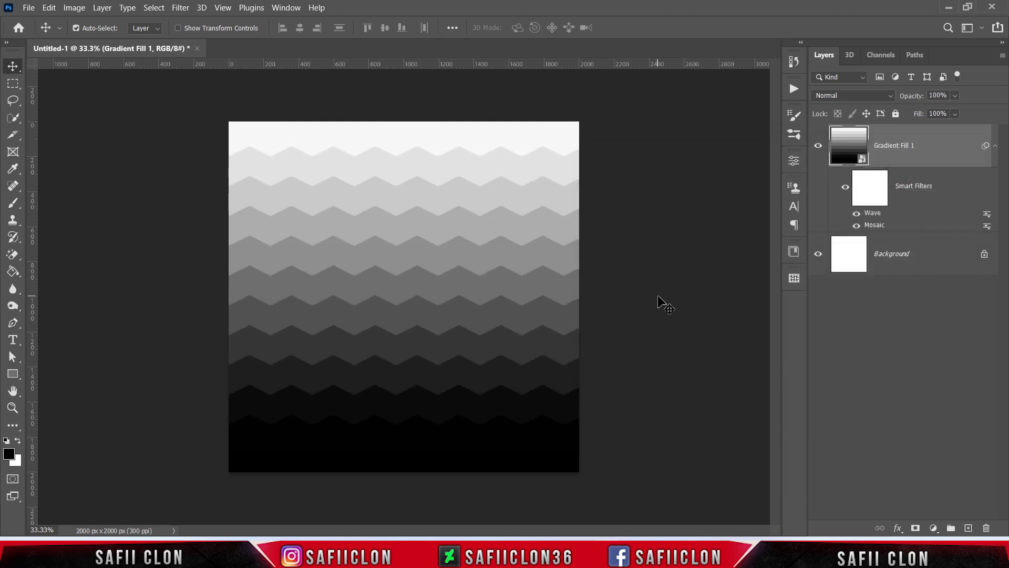
key("ctrl+plus")
key("ctrl+plus")
key("ctrl+minus")
key("ctrl+minus")
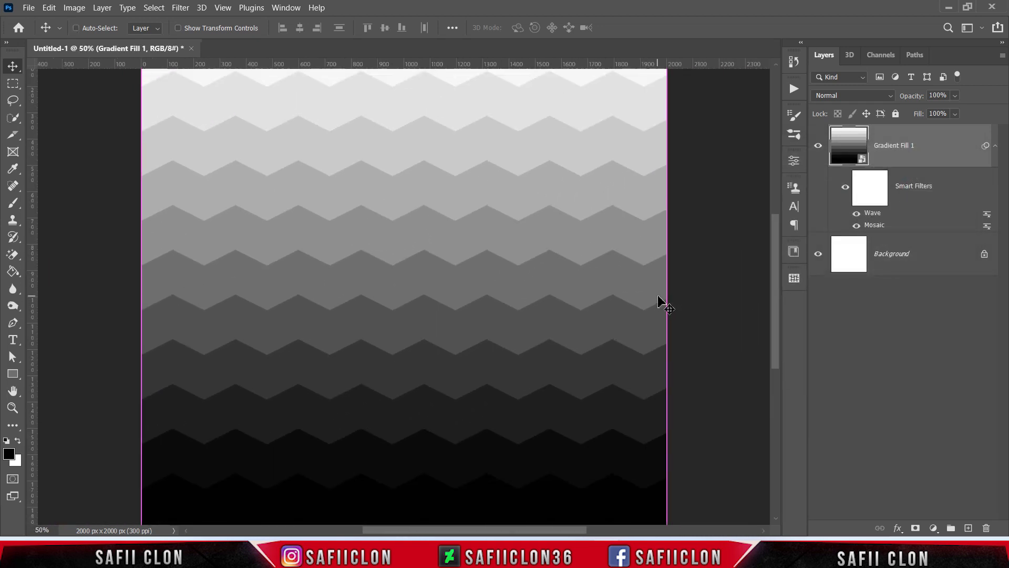
key("ctrl")
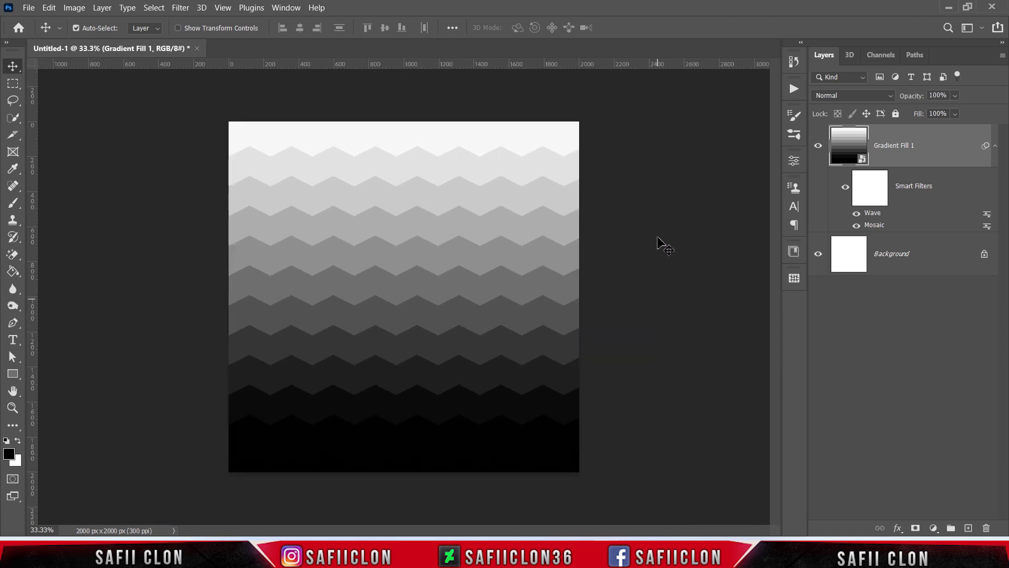
Step: Apply Unsharp Mask with Amount 78%, Radius 42.3 pixels and Threshold 0 levels
left_click(179, 9)
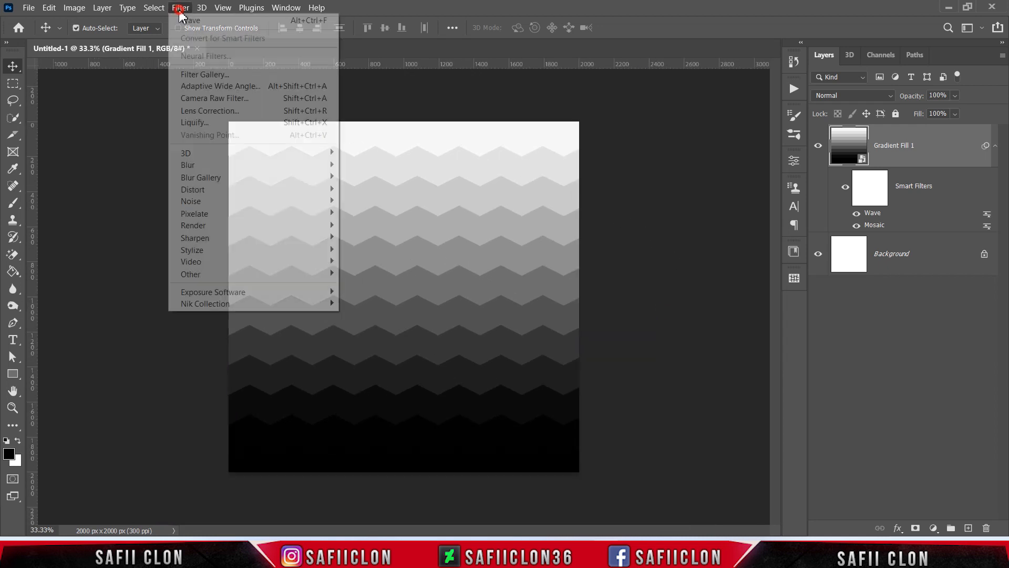
mouse_move(266, 238)
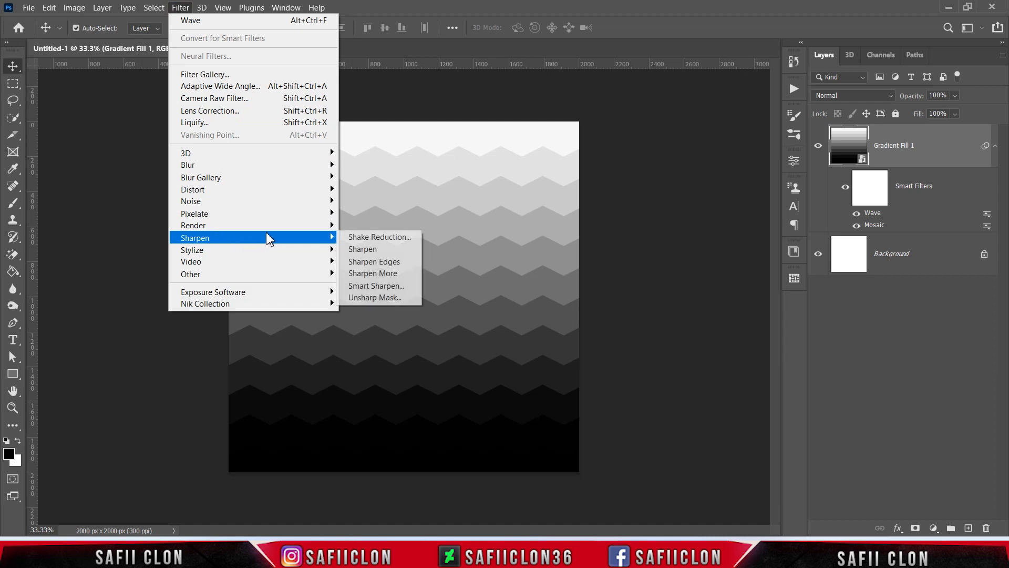
left_click(390, 299)
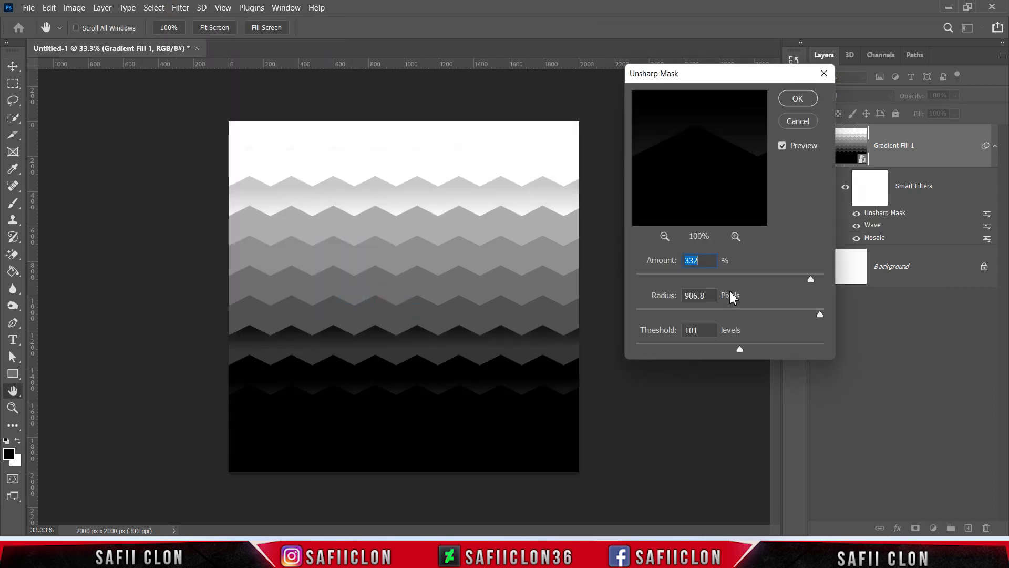
left_click_drag(815, 282, 714, 284)
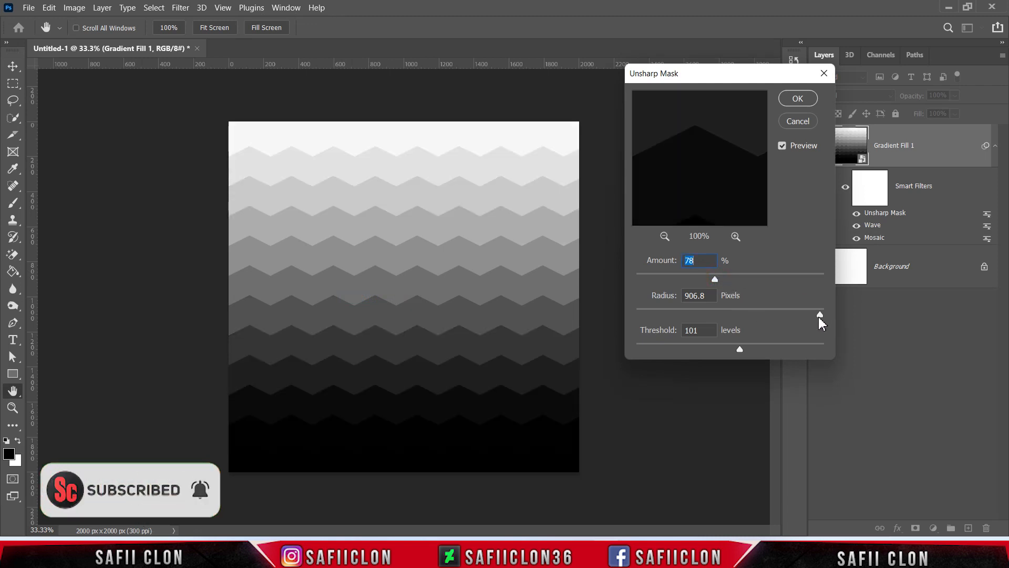
left_click_drag(819, 316, 636, 349)
left_click(739, 349)
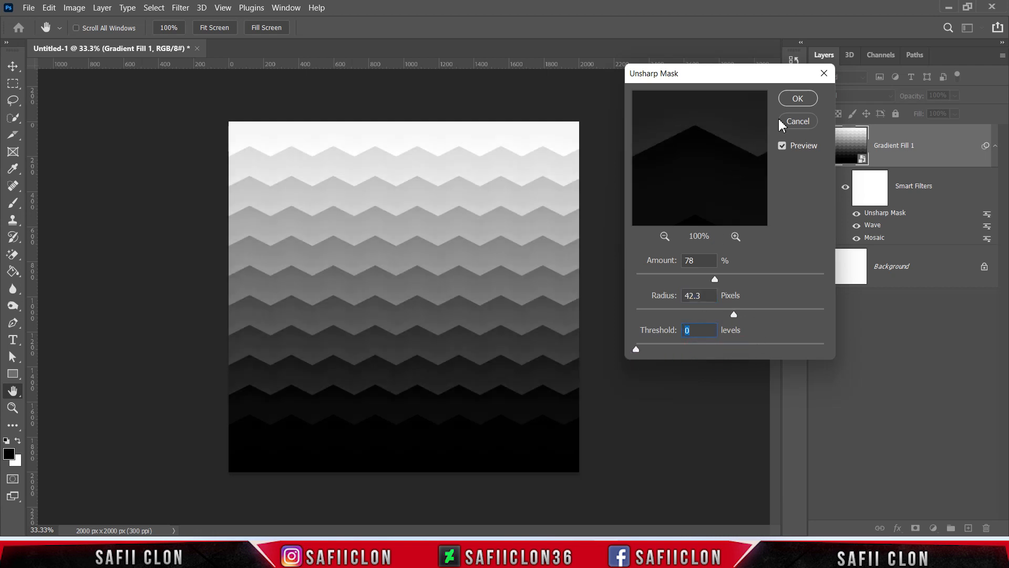
left_click(798, 98)
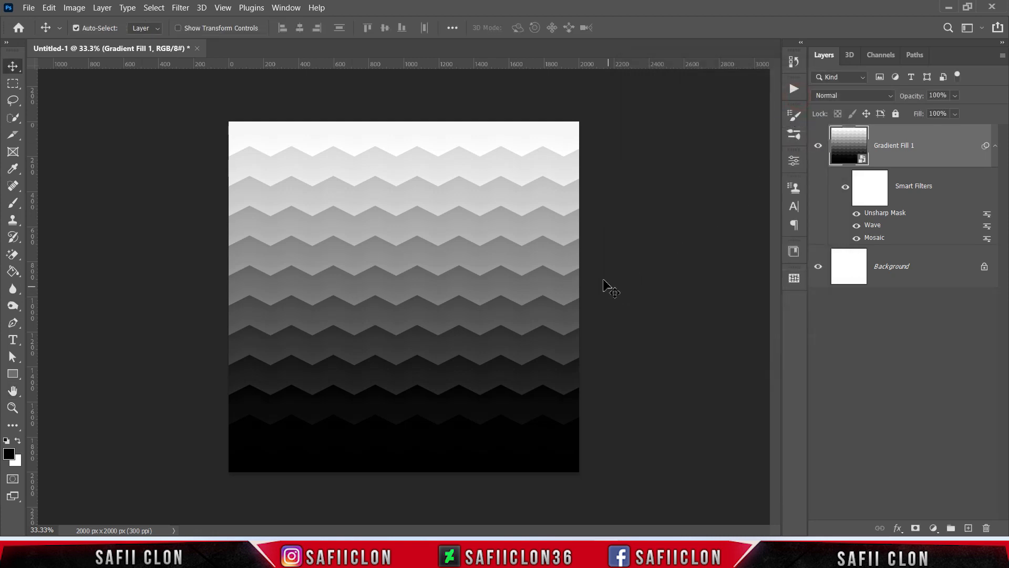
Step: Toggle the gradient layer's visibility to compare the pattern with the plain background
left_click(818, 149)
left_click(818, 150)
left_click(818, 151)
left_click(818, 150)
key("ctrl+plus")
key("ctrl+minus")
Step: Open the gradient fill inside the smart object in the Gradient Editor and pick the Basics Black, White preset
double_click(864, 157)
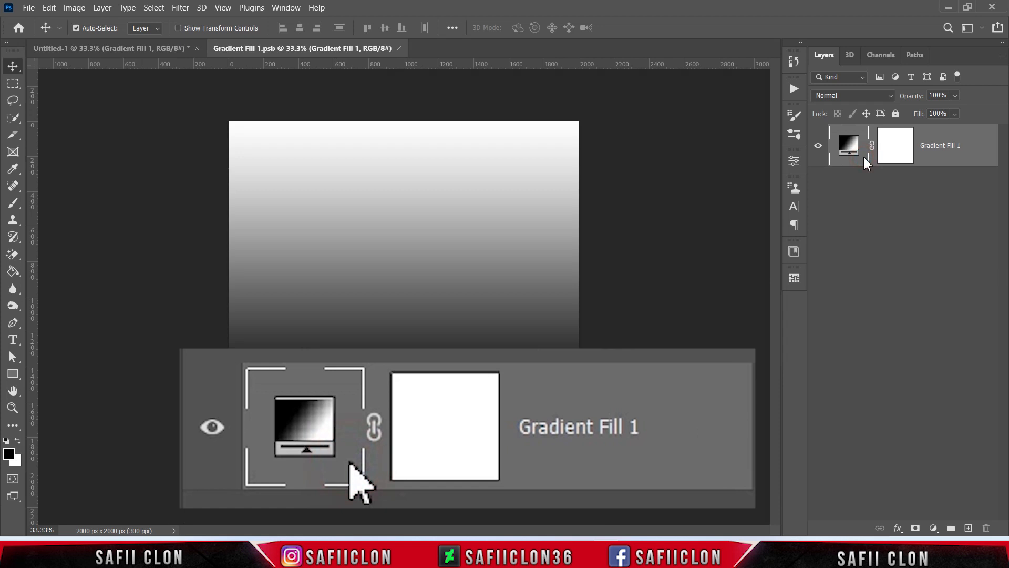
left_click(954, 153)
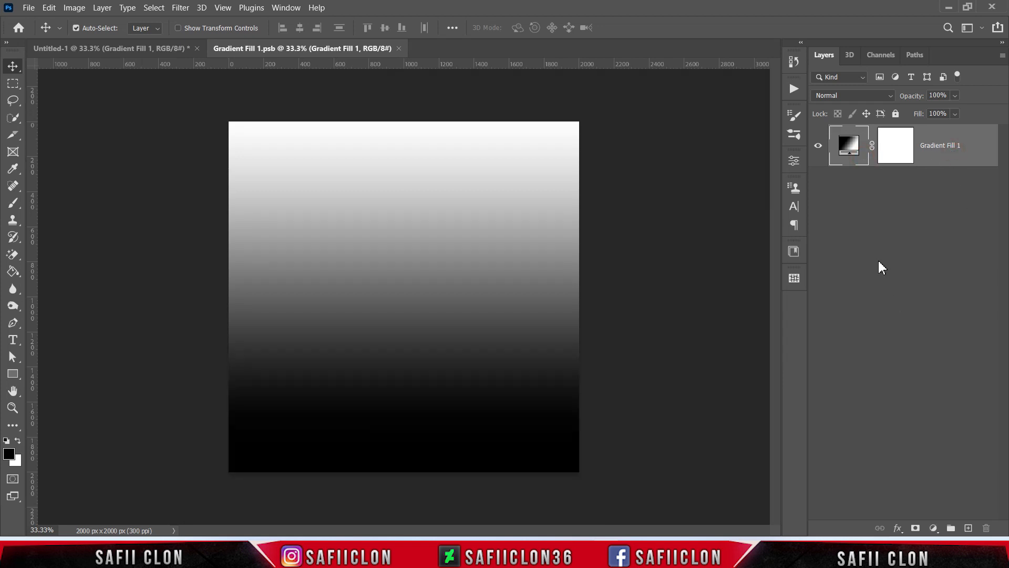
double_click(851, 147)
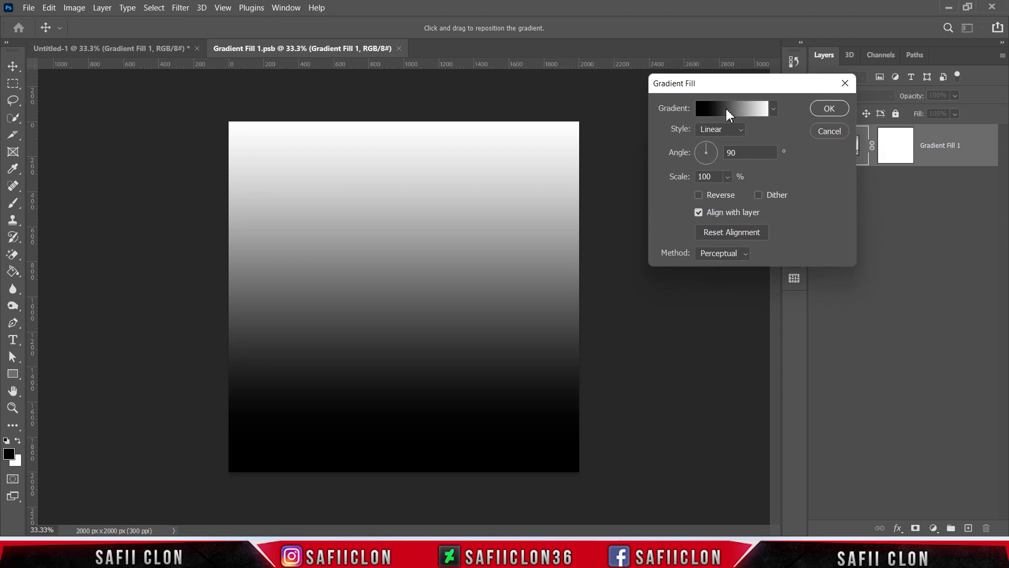
left_click(728, 114)
left_click(694, 86)
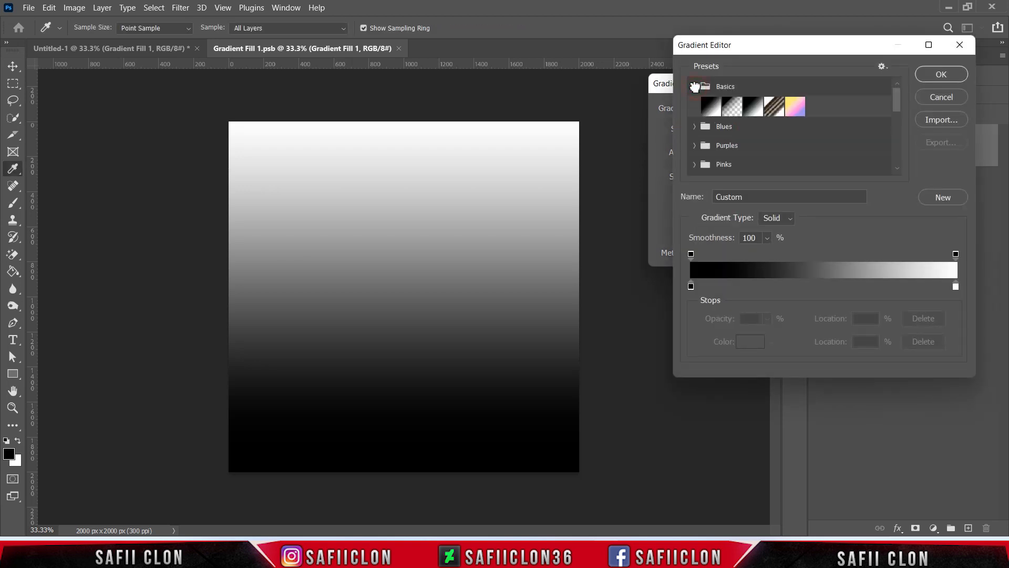
left_click(753, 106)
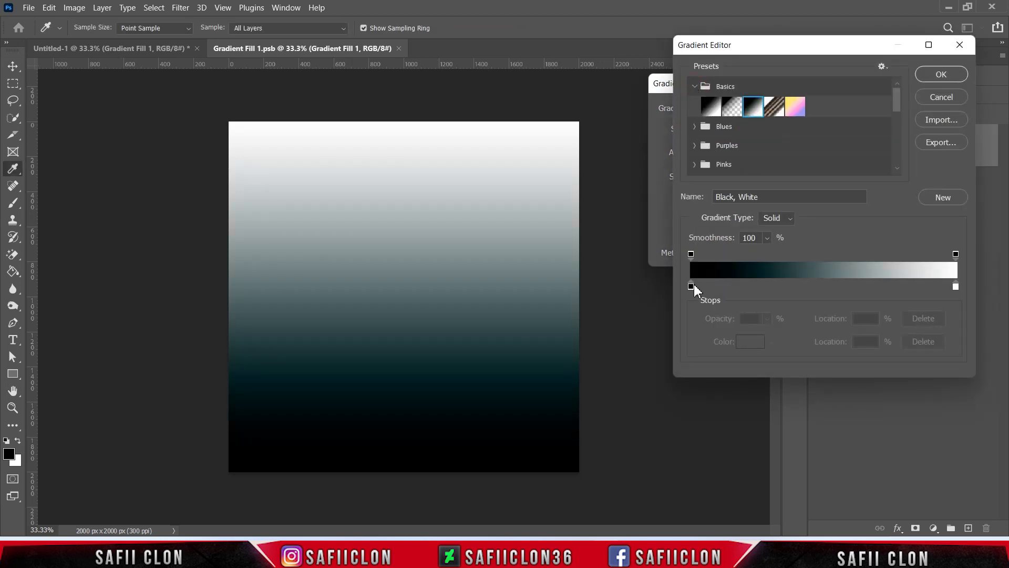
Step: Set the gradient's left color stop to ce5336
left_click(692, 287)
left_click(750, 342)
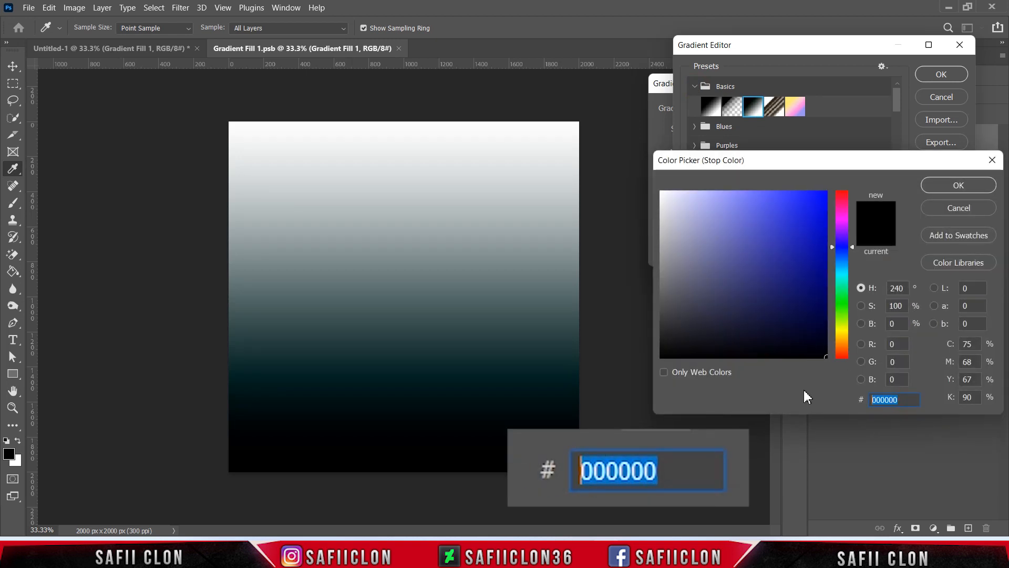
type("ce5336")
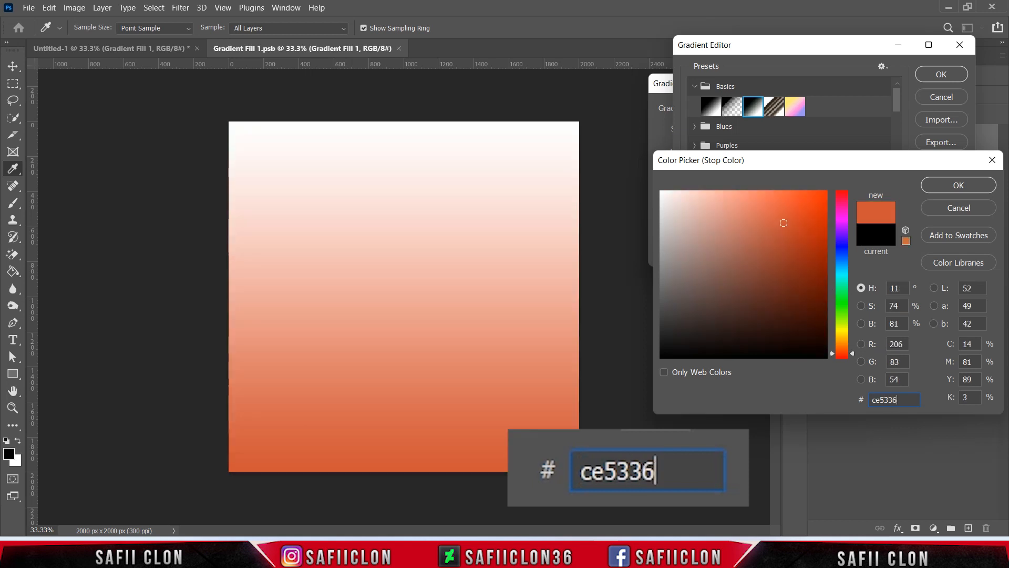
left_click(956, 189)
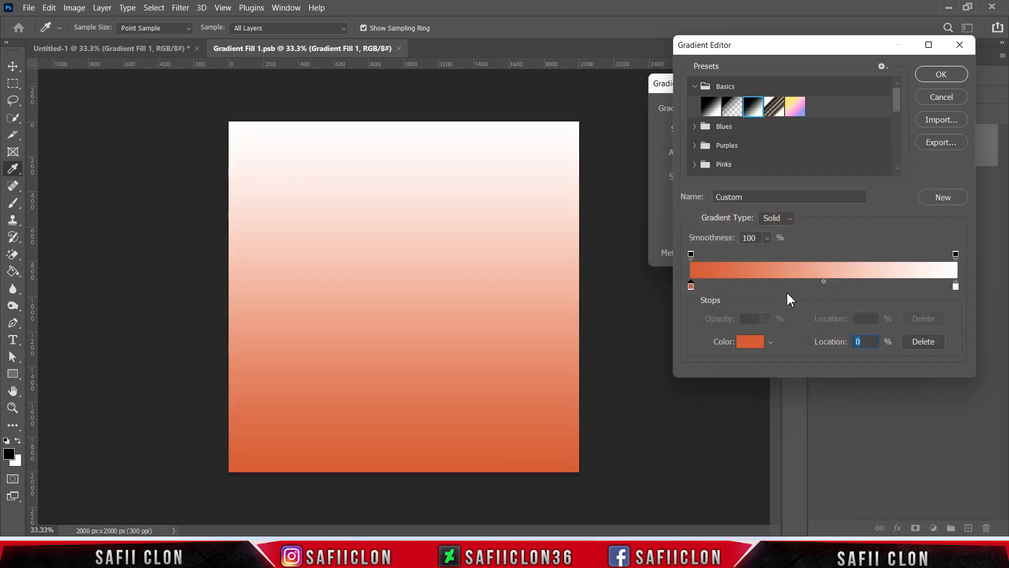
Step: Add a color stop at 41% location and set its color to e4df7a
left_click_drag(765, 288, 800, 291)
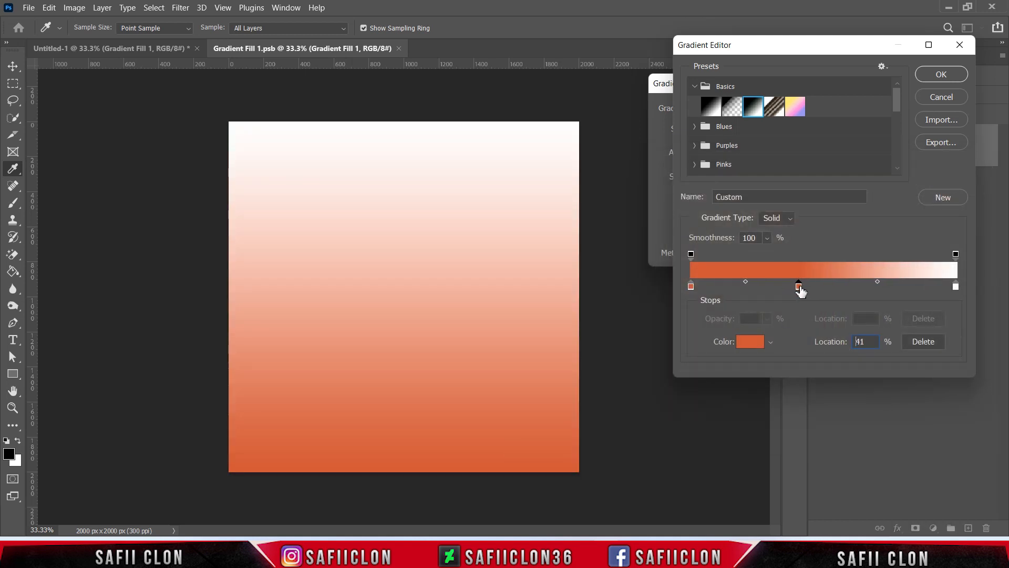
left_click(748, 343)
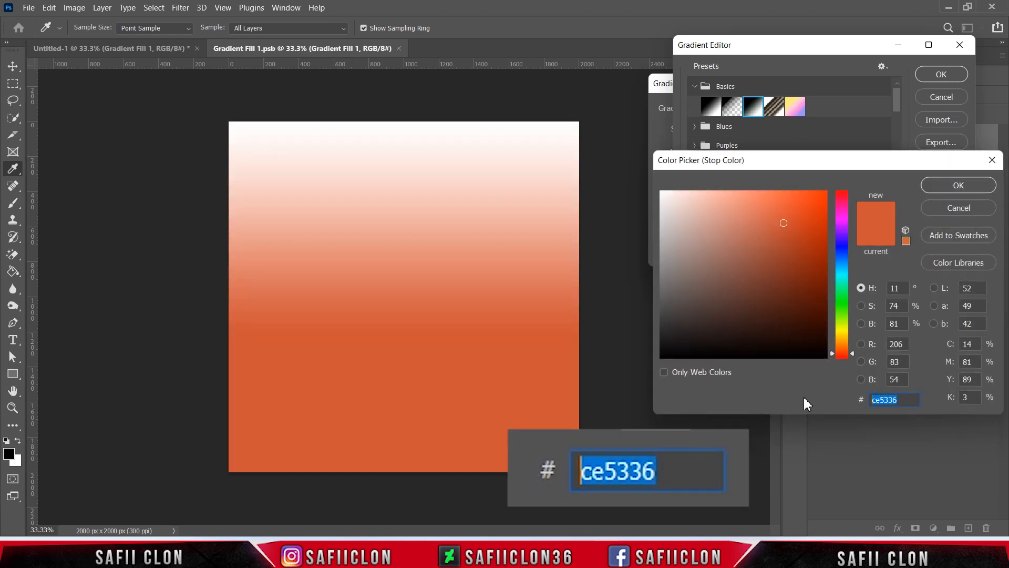
type("e4d")
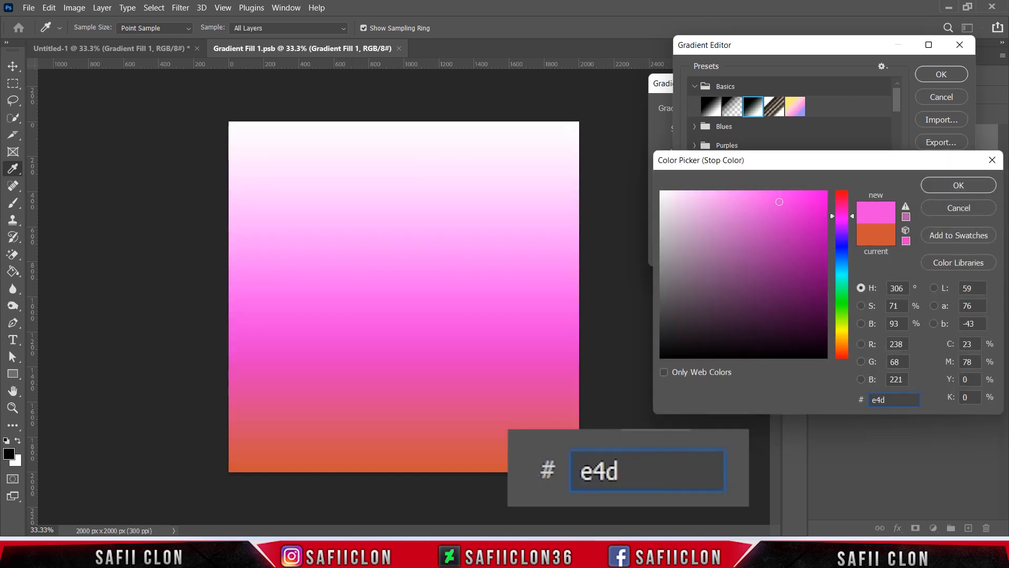
type("f7a")
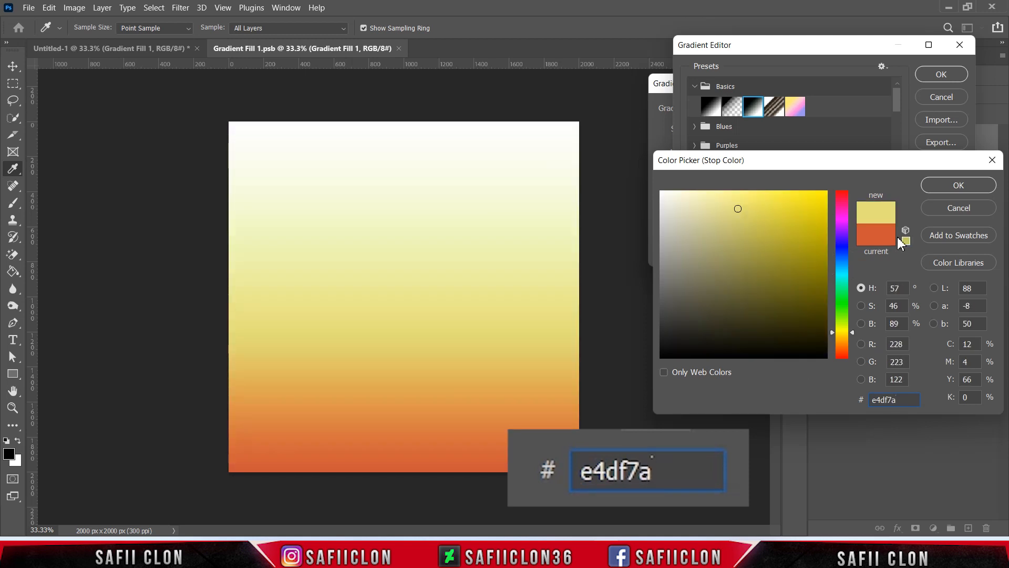
left_click(955, 187)
Step: Add another color stop at 73% location and set its color to ff87df
left_click_drag(859, 289, 886, 289)
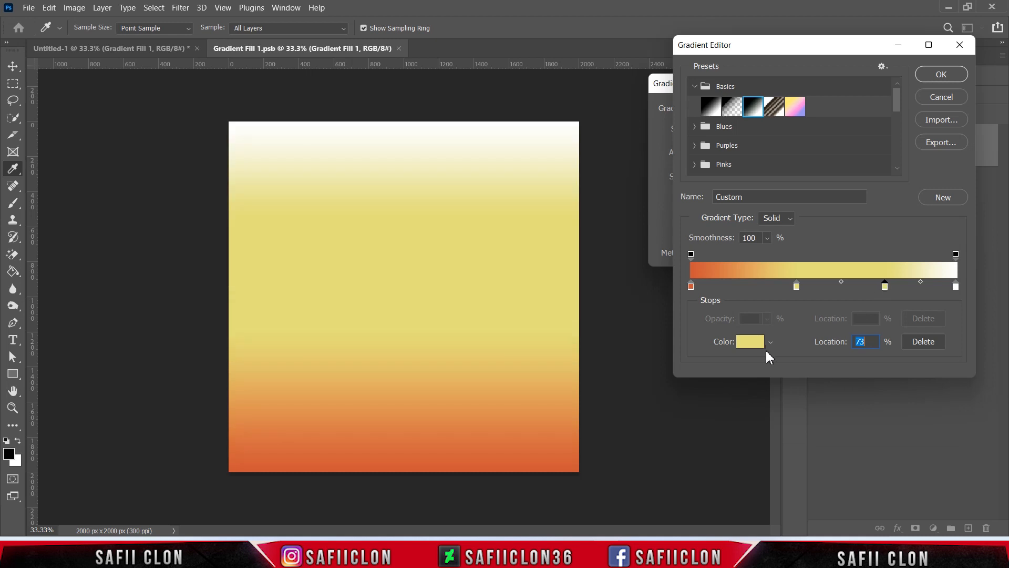
left_click(751, 344)
left_click_drag(903, 401, 810, 405)
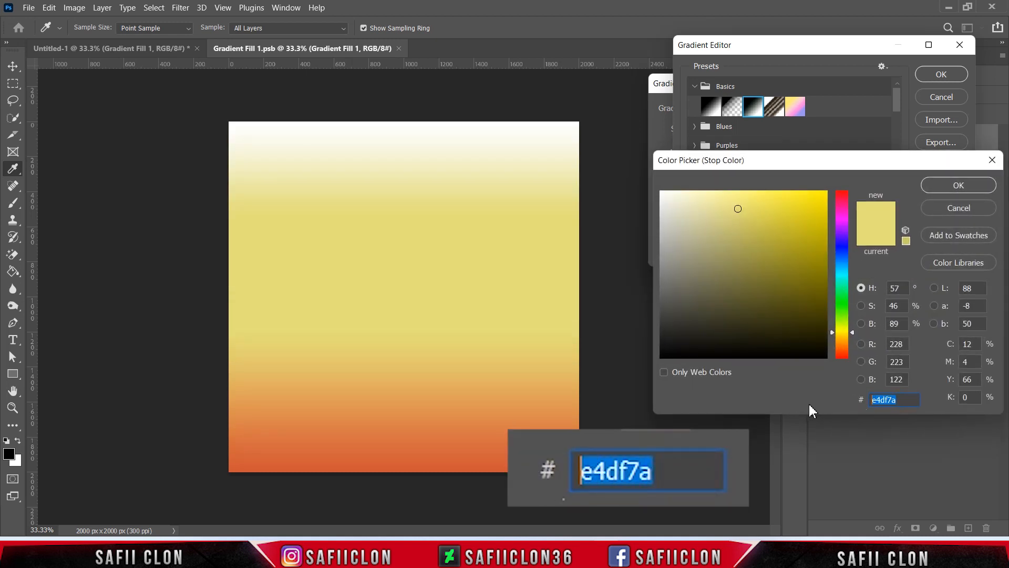
type("ff8")
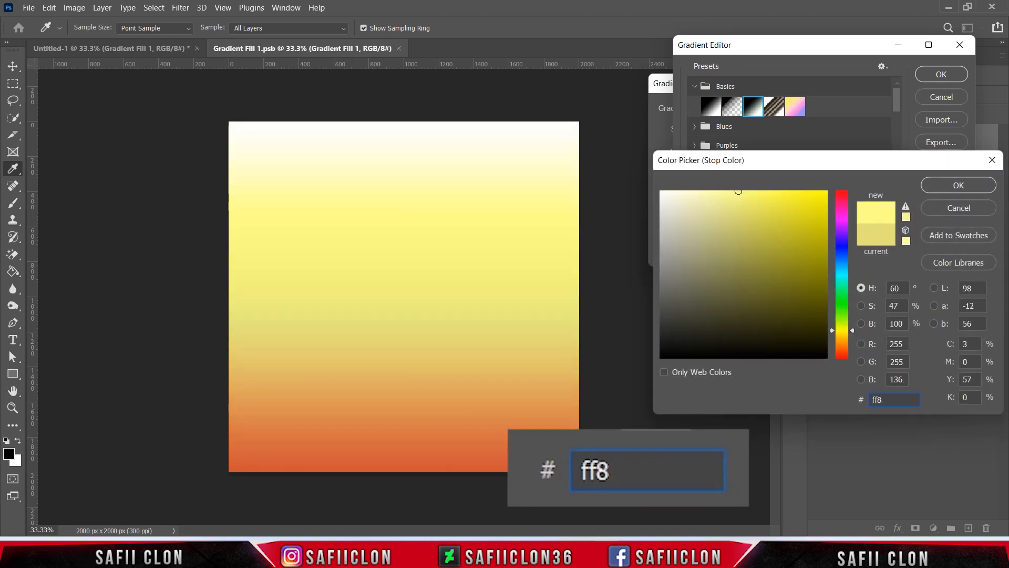
type("7df")
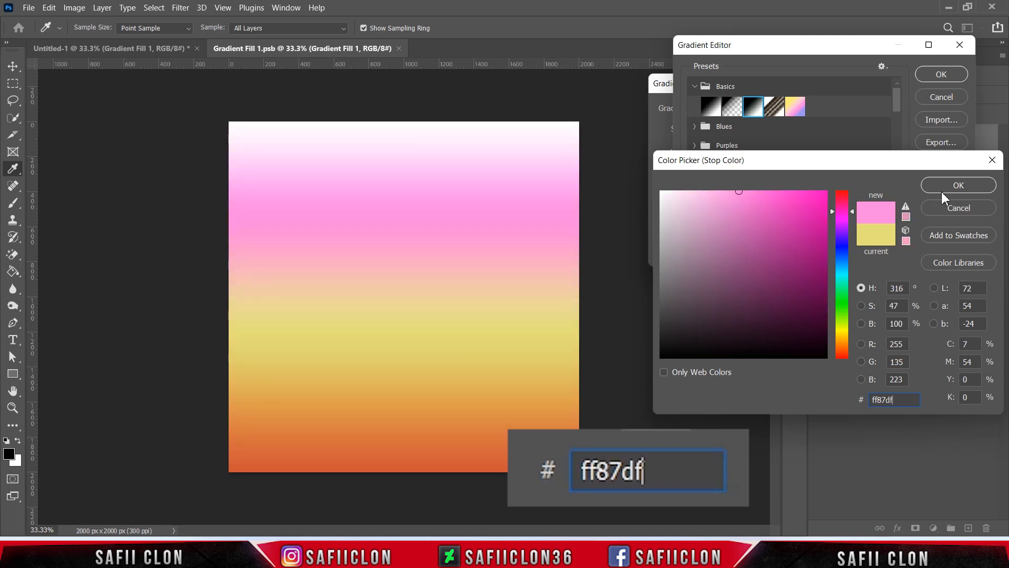
left_click(944, 187)
Step: Set the right color stop to 5d59b4 and confirm the Gradient Editor
left_click(956, 286)
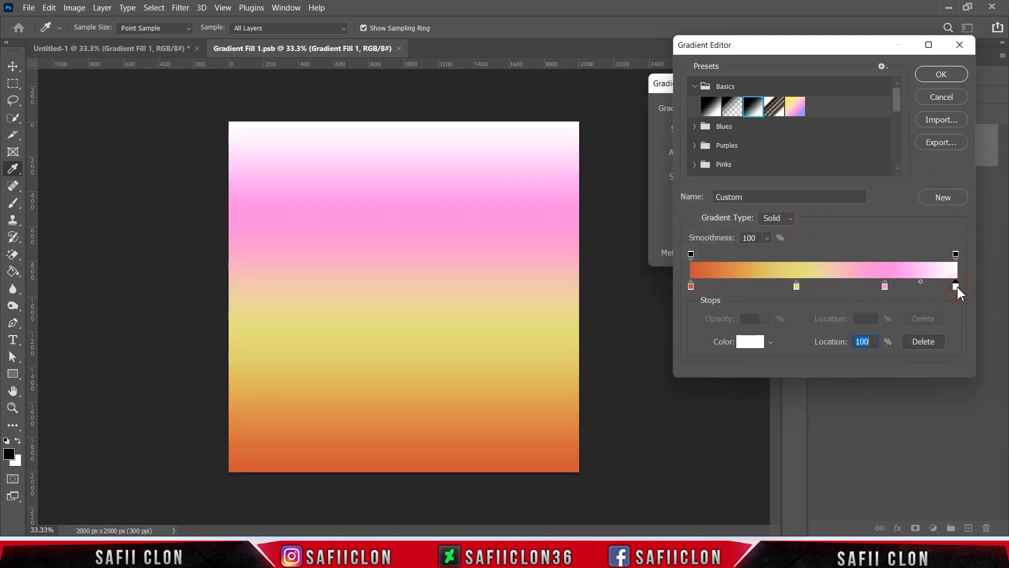
left_click(752, 343)
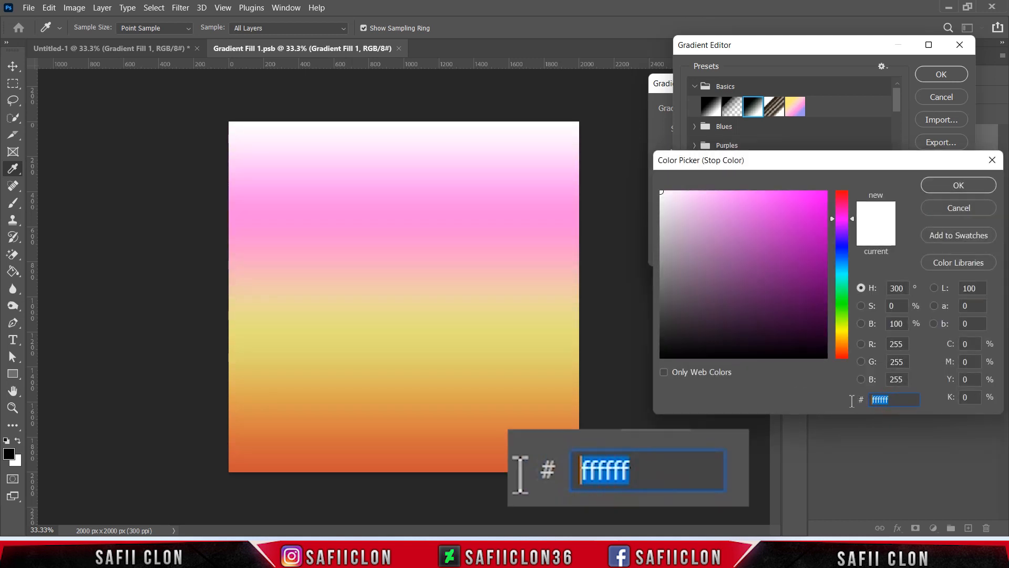
type("5")
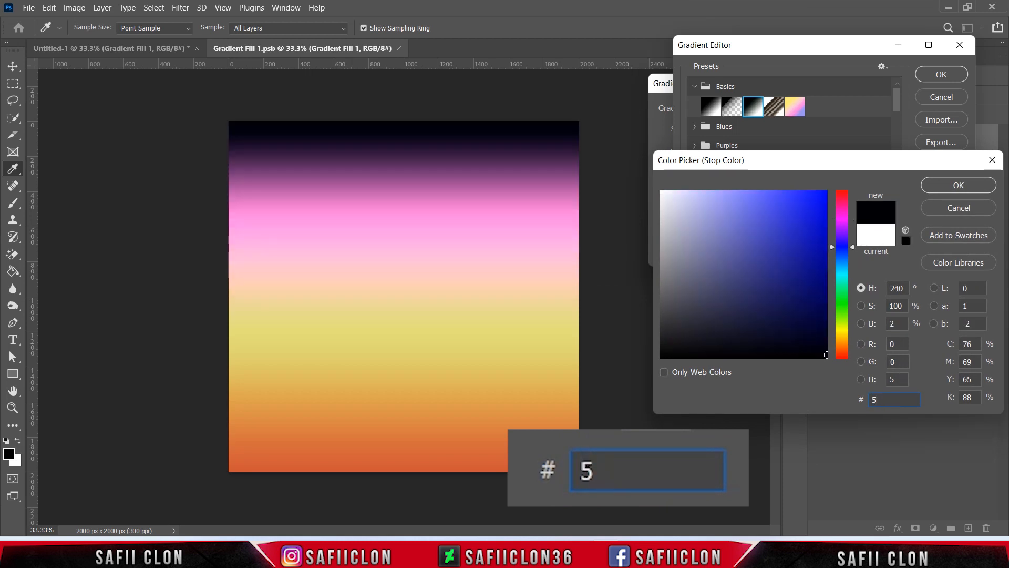
type("d59b4")
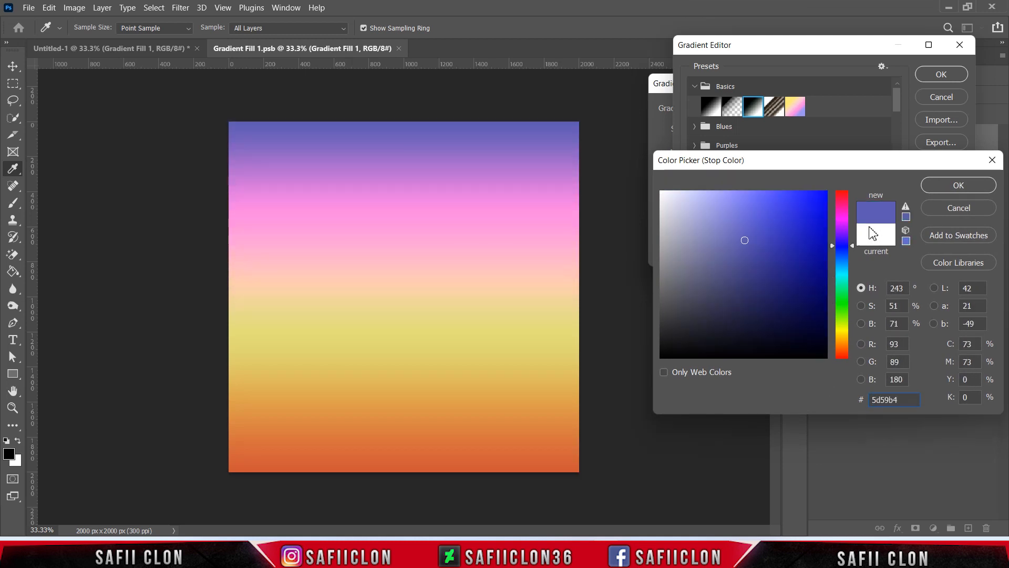
left_click(947, 186)
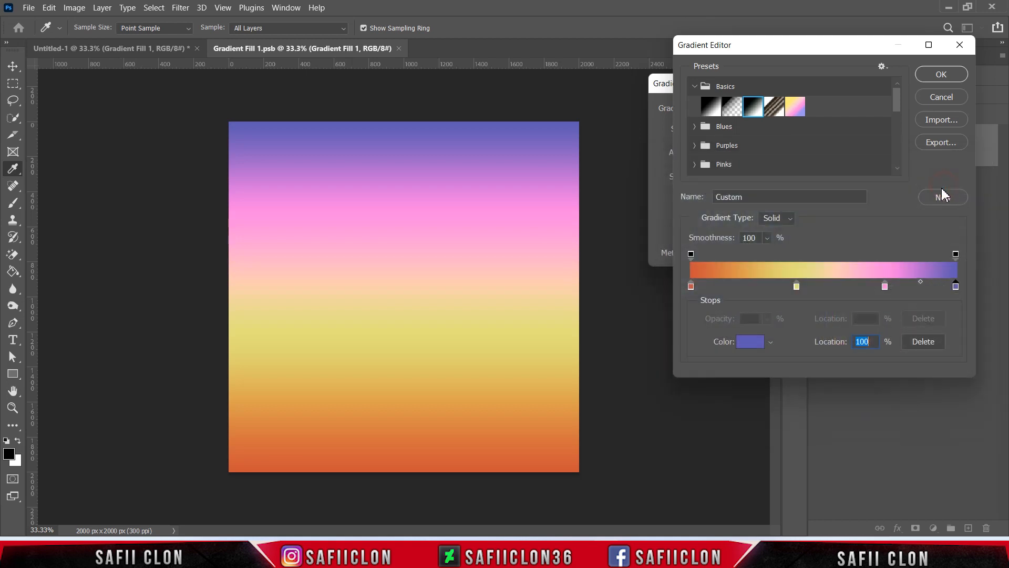
left_click(935, 74)
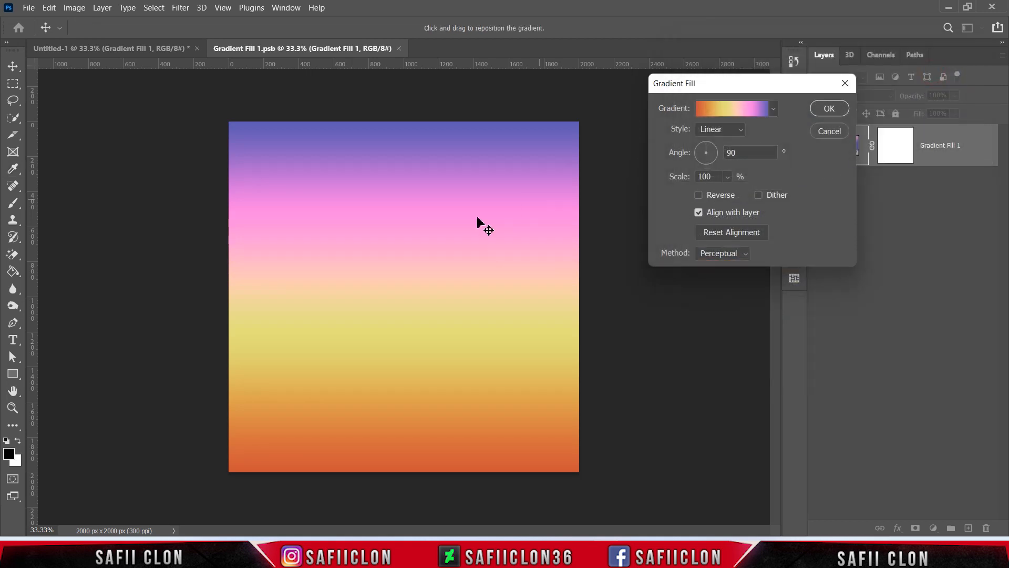
Step: Confirm the Gradient Fill dialog and toggle the layer's visibility to preview the new gradient
mouse_move(449, 248)
left_mouse_down()
mouse_move(446, 232)
mouse_move(451, 279)
mouse_move(443, 236)
mouse_move(440, 250)
left_mouse_up()
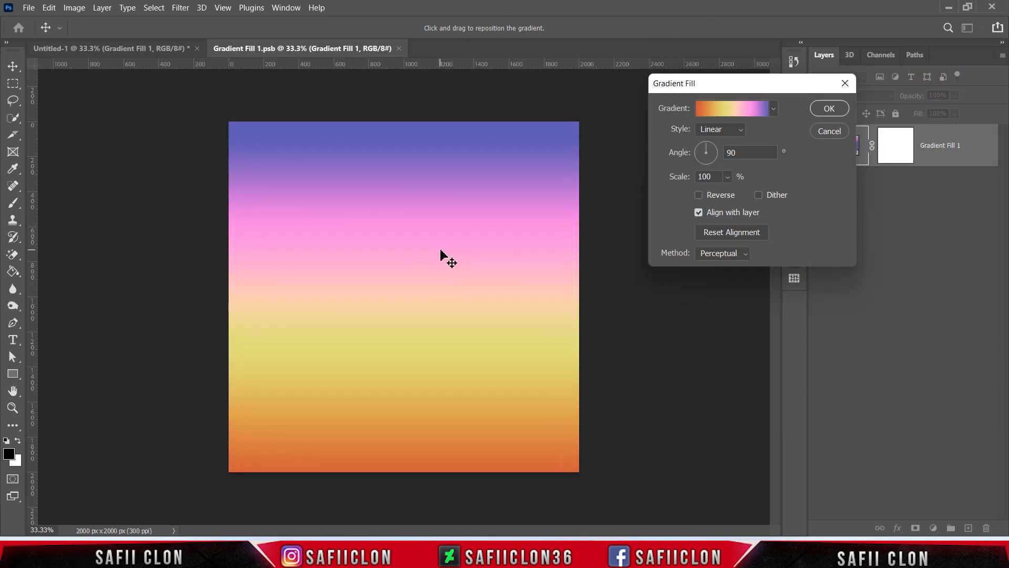
left_click(819, 109)
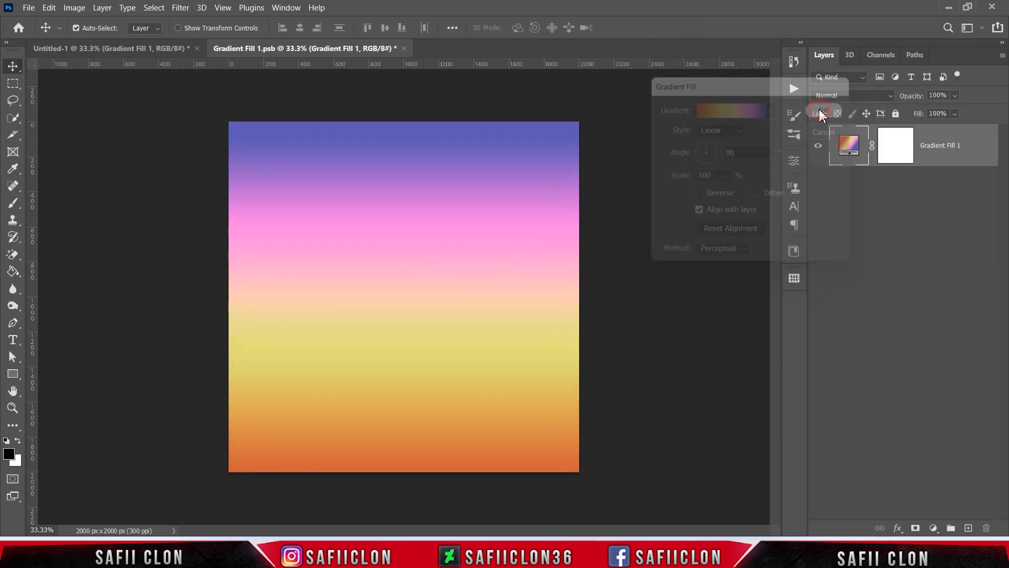
left_click(818, 146)
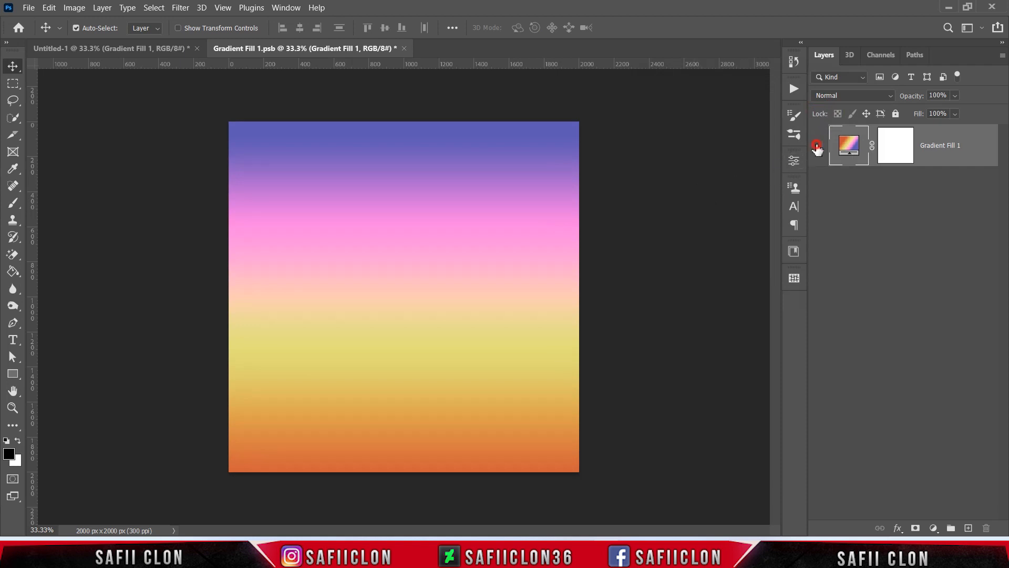
left_click(817, 146)
Step: Save the smart object contents and return to the Untitled-1 document
left_click(28, 7)
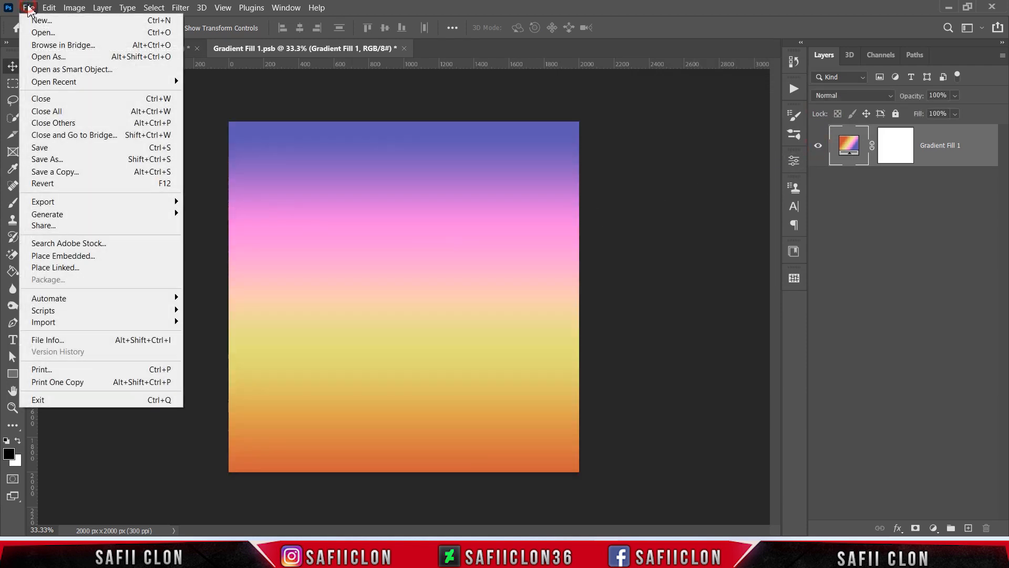
left_click(54, 149)
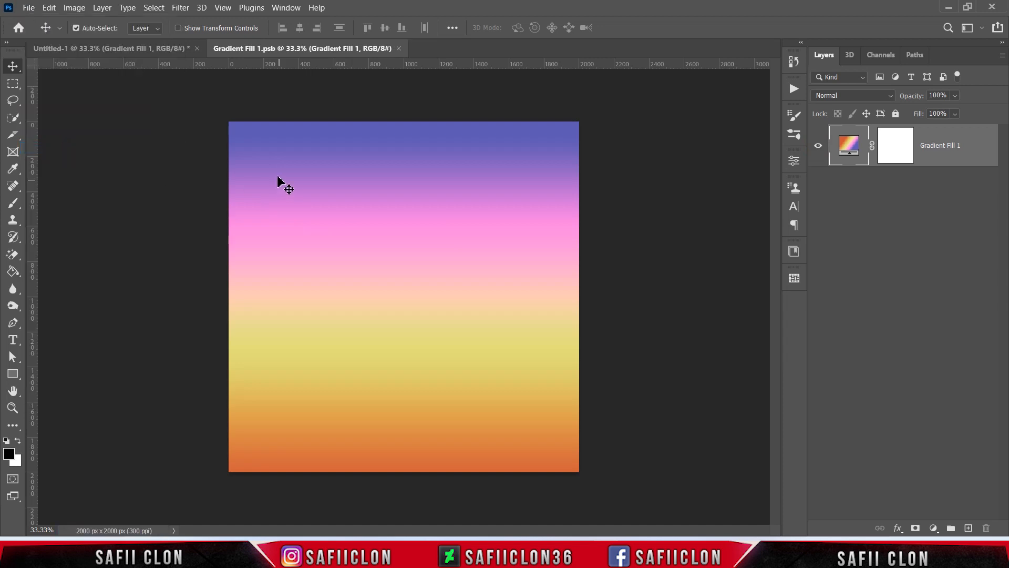
left_click(147, 49)
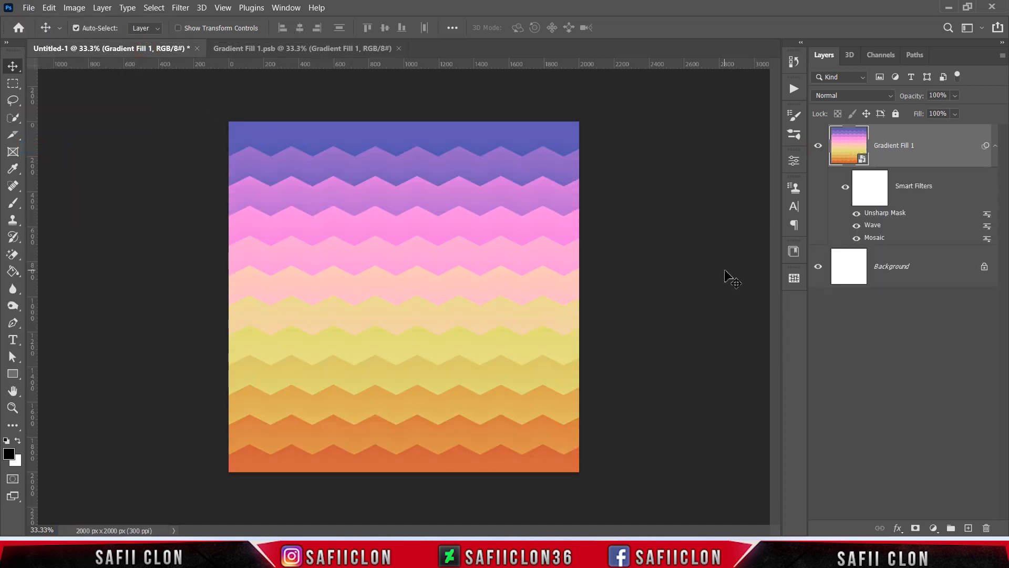
Step: Zoom in and out to inspect the colored zigzag pattern
key("ctrl+plus")
key("ctrl+plus")
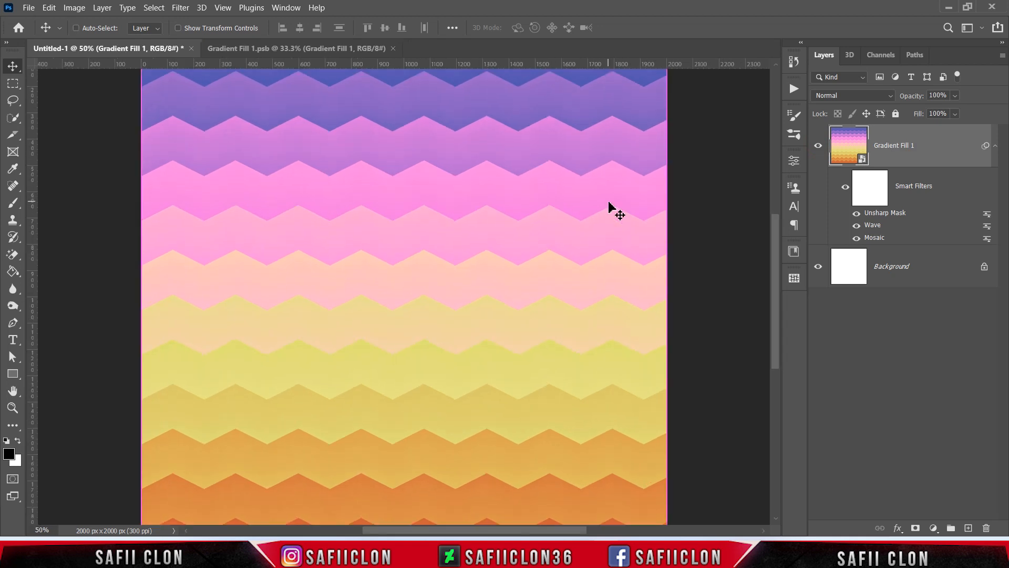
key("ctrl+minus")
key("ctrl+minus")
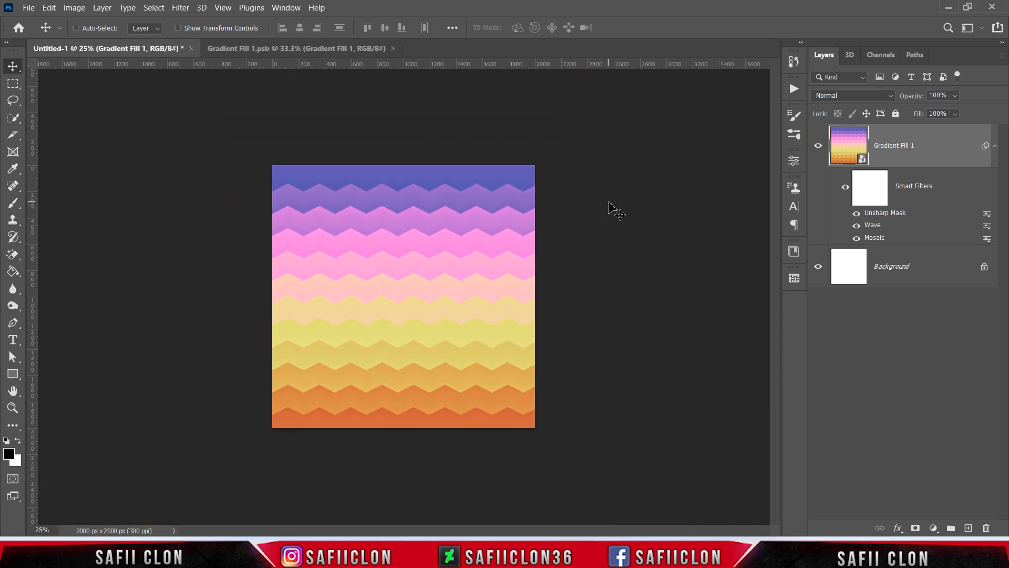
key("ctrl+plus")
key("ctrl+plus")
key("ctrl+minus")
key("ctrl+minus")
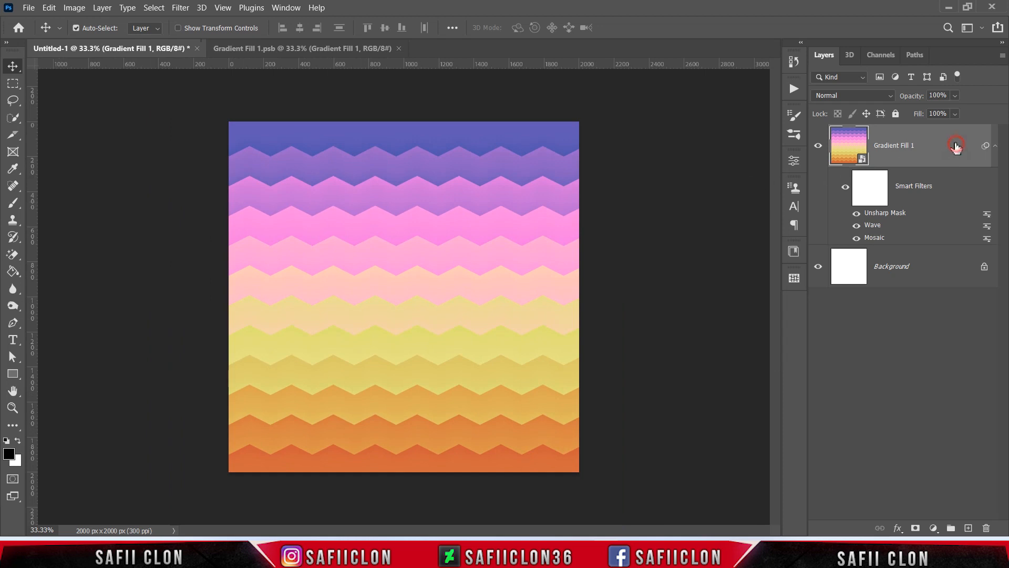
Step: Open the Filter Gallery on the smart object layer and choose the Grain filter from the Texture group
left_click(179, 9)
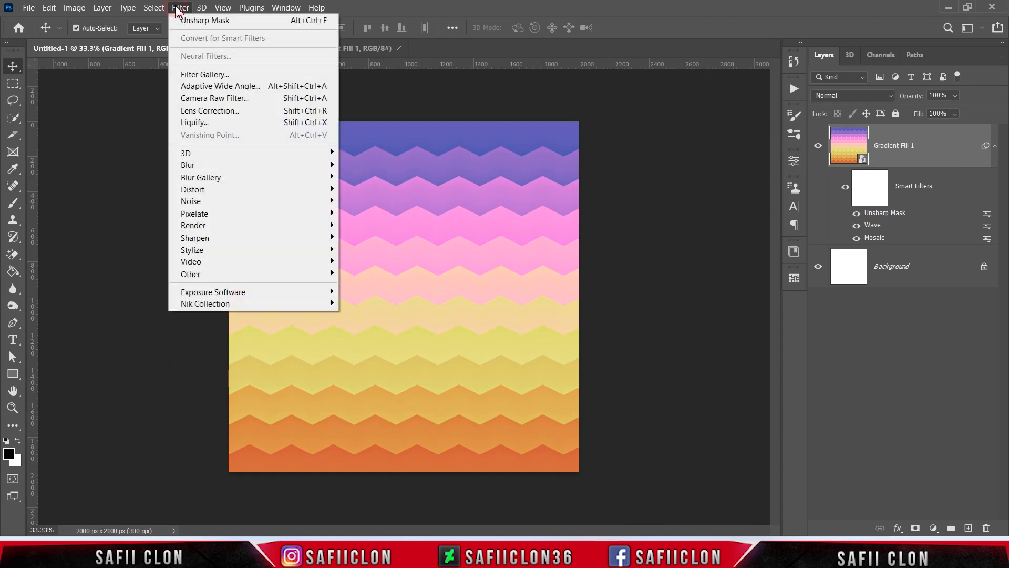
left_click(205, 77)
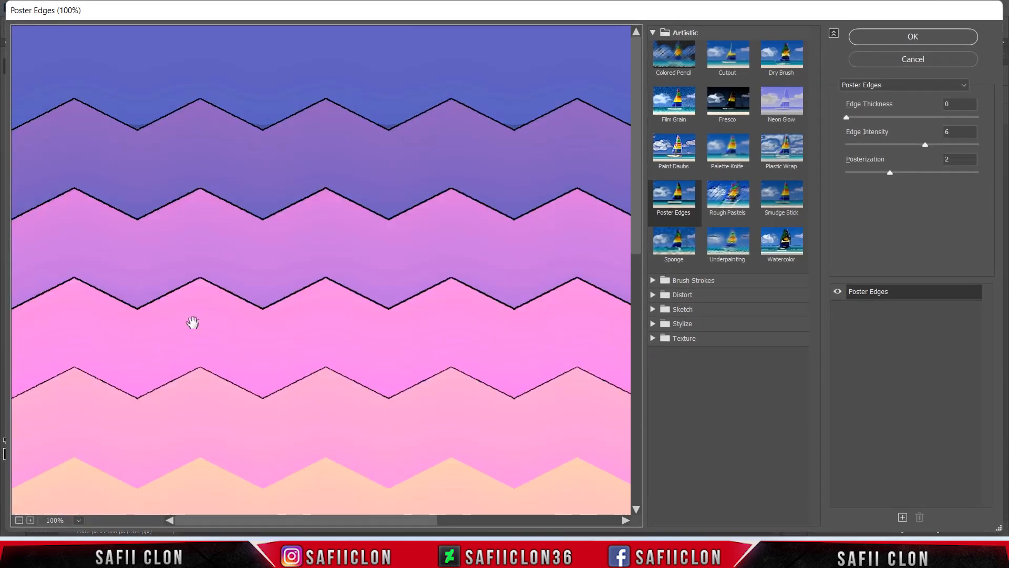
left_click(19, 520)
left_click(19, 520)
left_click(19, 520)
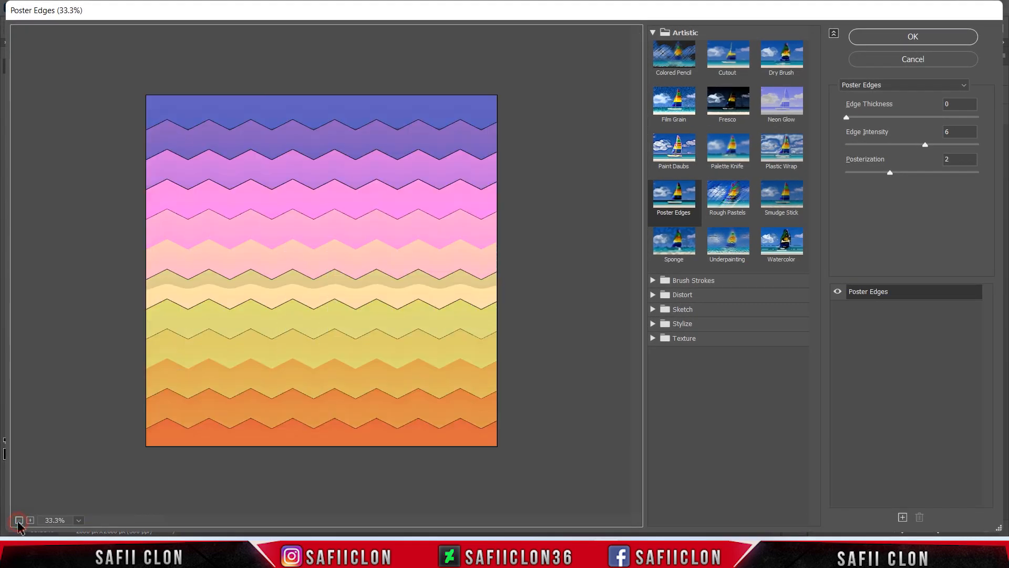
left_click(653, 32)
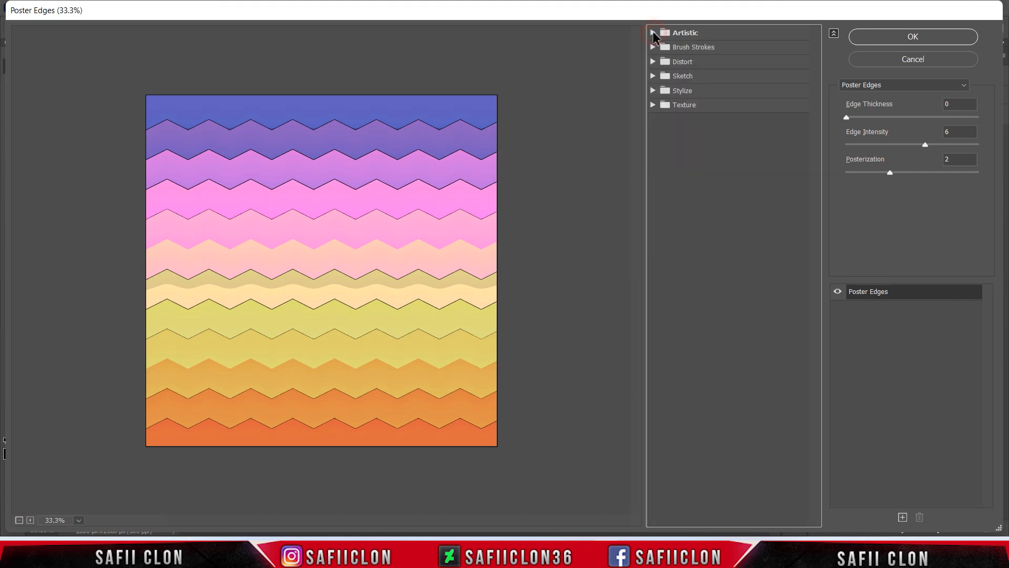
left_click(653, 106)
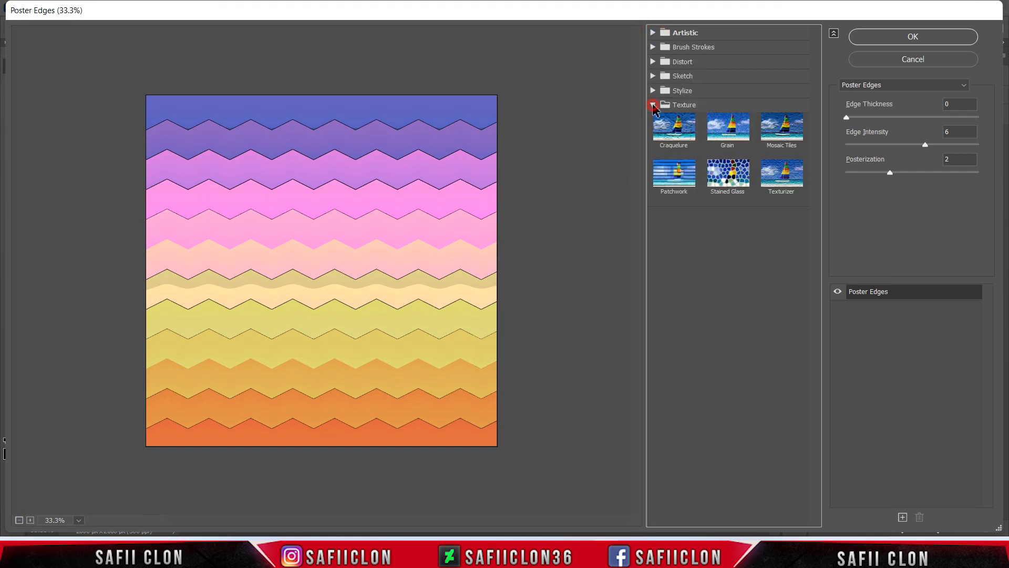
left_click(732, 134)
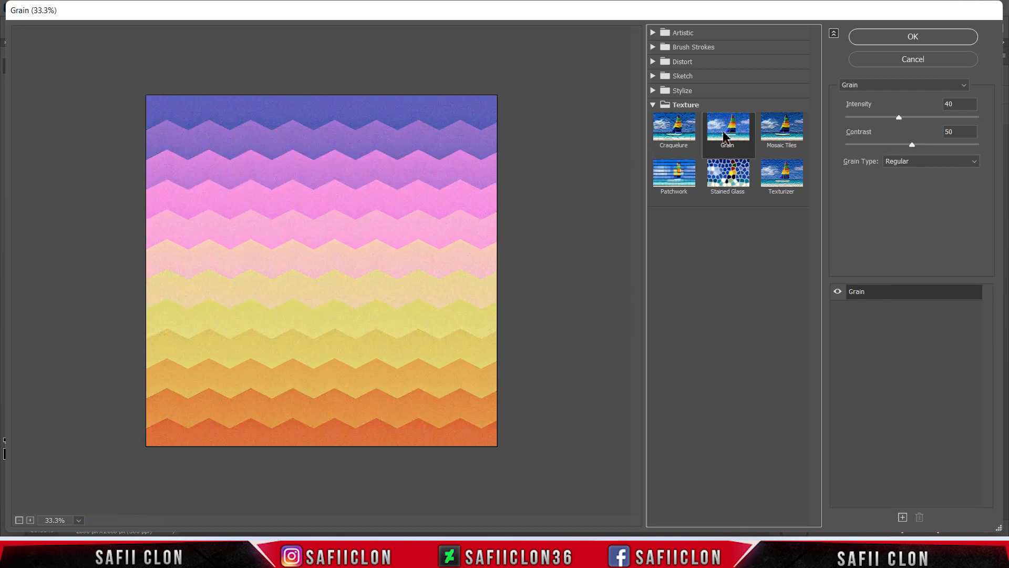
Step: Set the Grain intensity to 14, adjust the contrast slider slightly, and apply the filter
left_click_drag(899, 117, 866, 119)
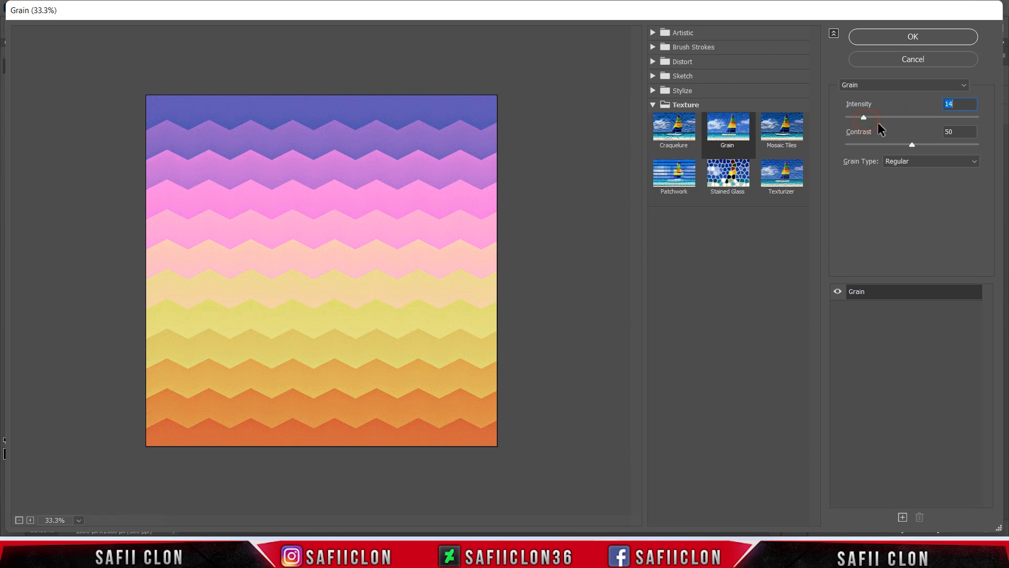
left_click(869, 118)
mouse_move(910, 145)
left_mouse_down()
mouse_move(886, 142)
mouse_move(918, 143)
left_mouse_up()
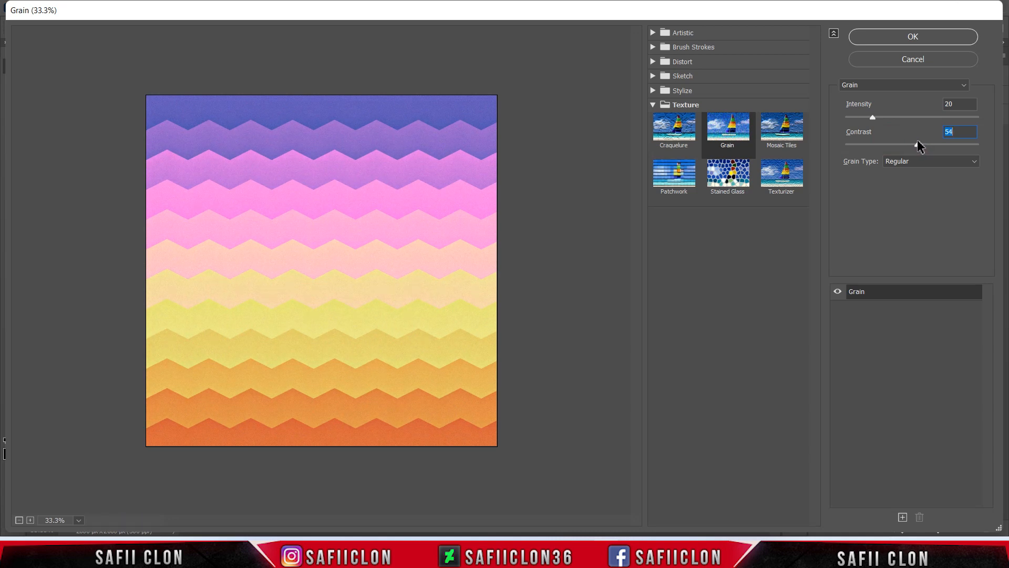
left_click(913, 37)
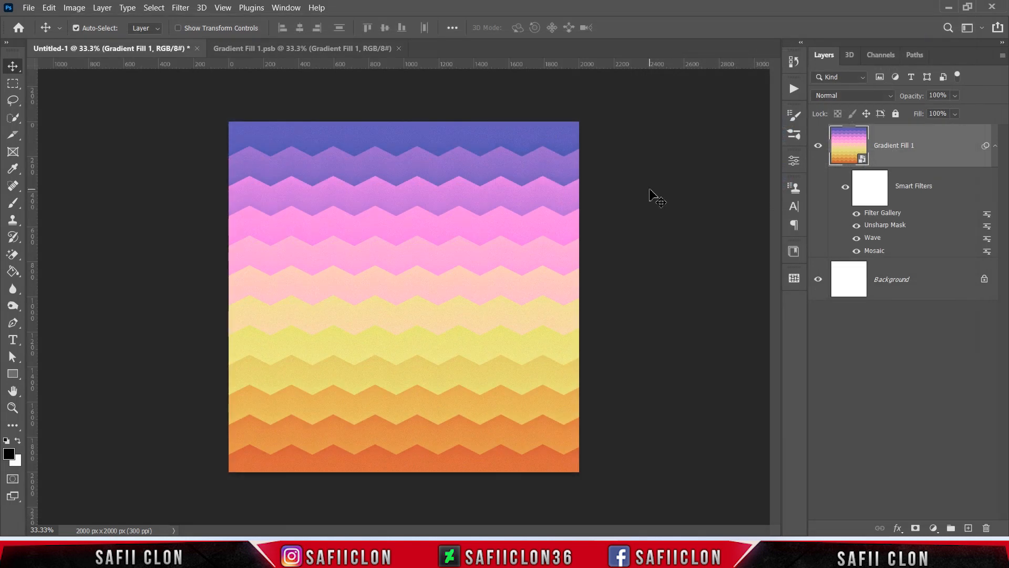
Step: Zoom in and out to inspect the grain-textured zigzag pattern
key("ctrl+plus")
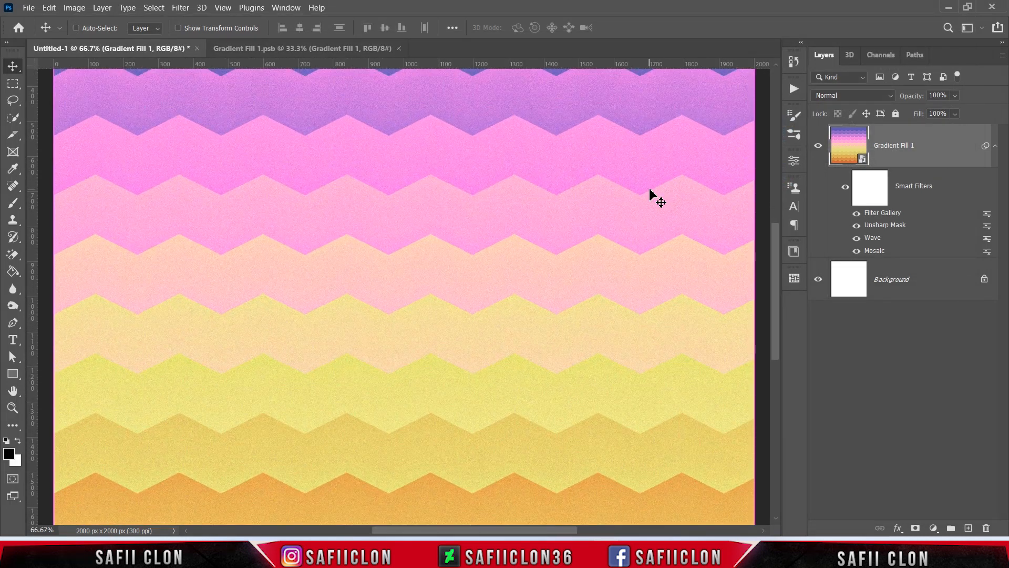
key("ctrl+plus")
key("ctrl+minus")
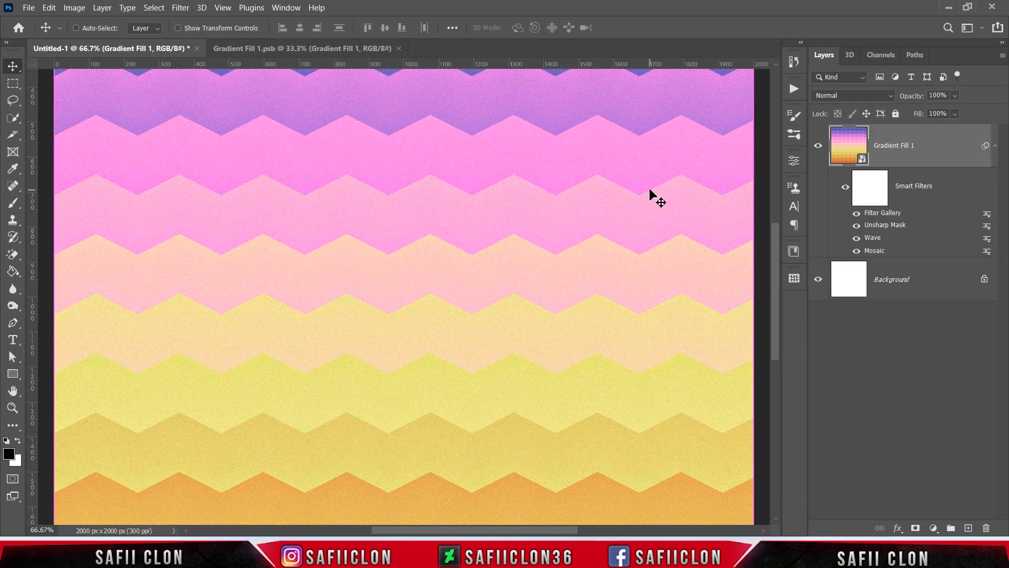
key("ctrl+minus")
key("ctrl+minus")
key("ctrl+minus")
key("ctrl+plus")
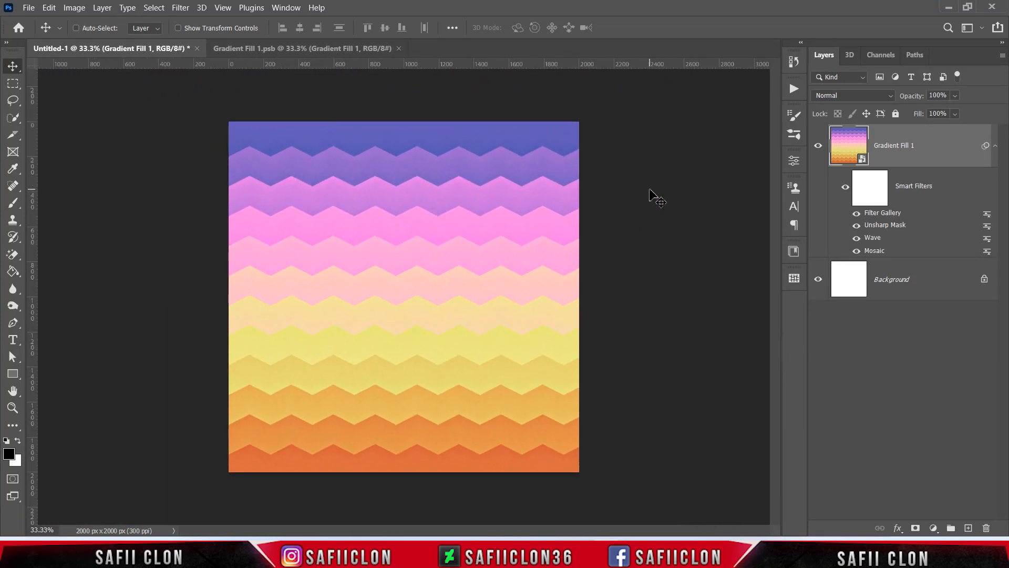
key("ctrl+plus")
key("ctrl+minus")
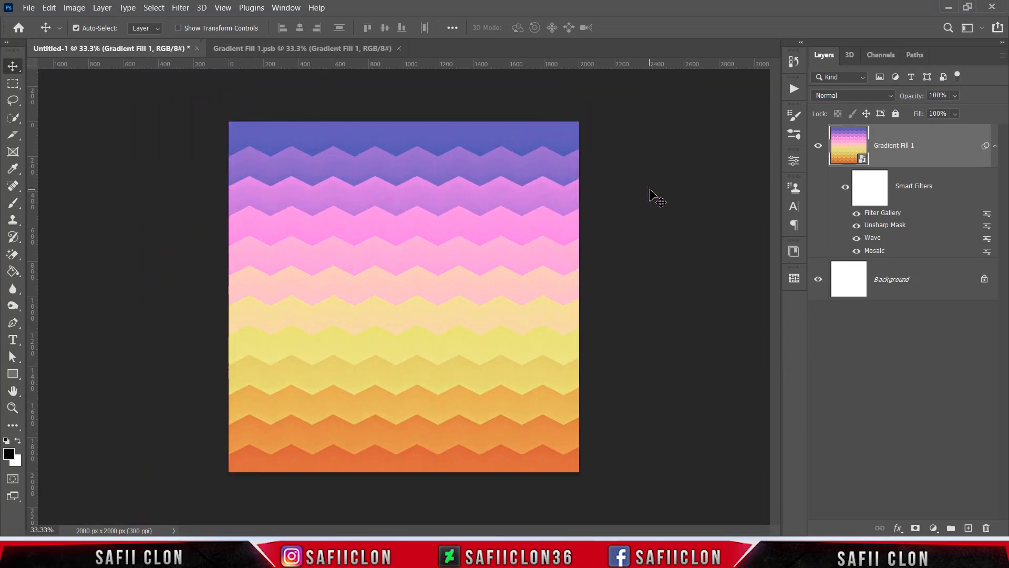